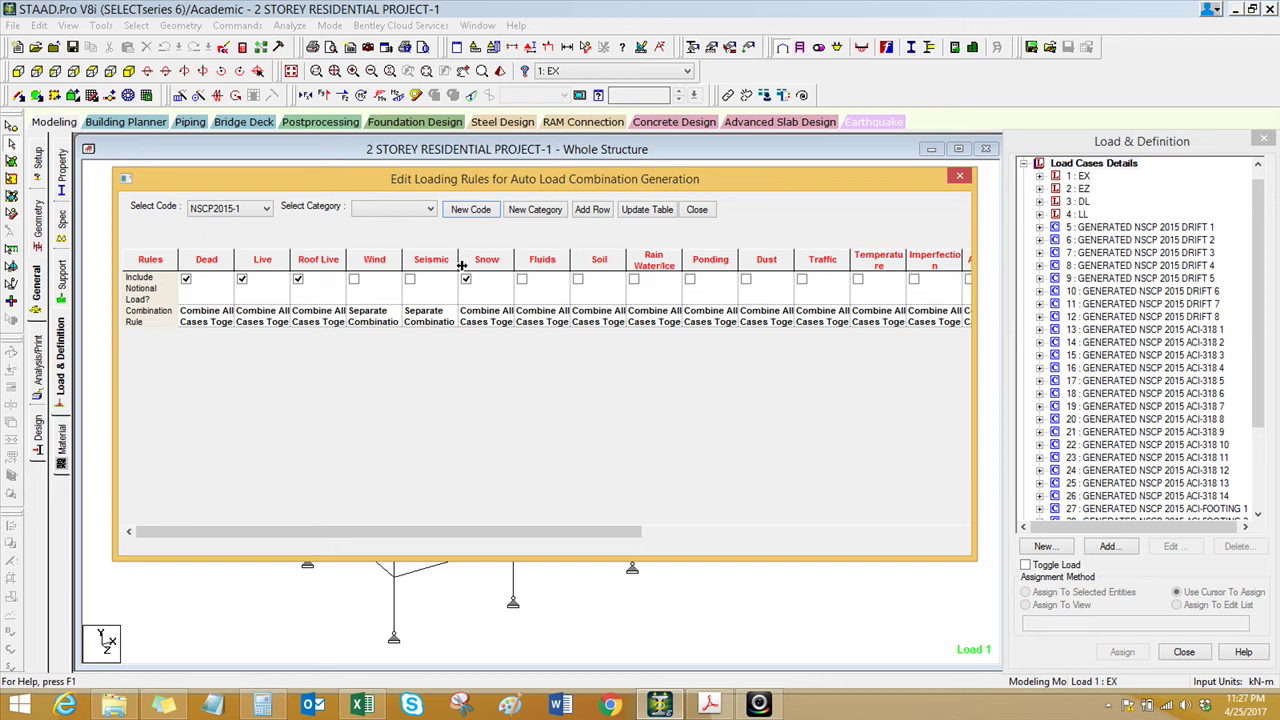
- Start a new category for the NSCP2015-1 code and name it CONCRETE
left_click(526, 209)
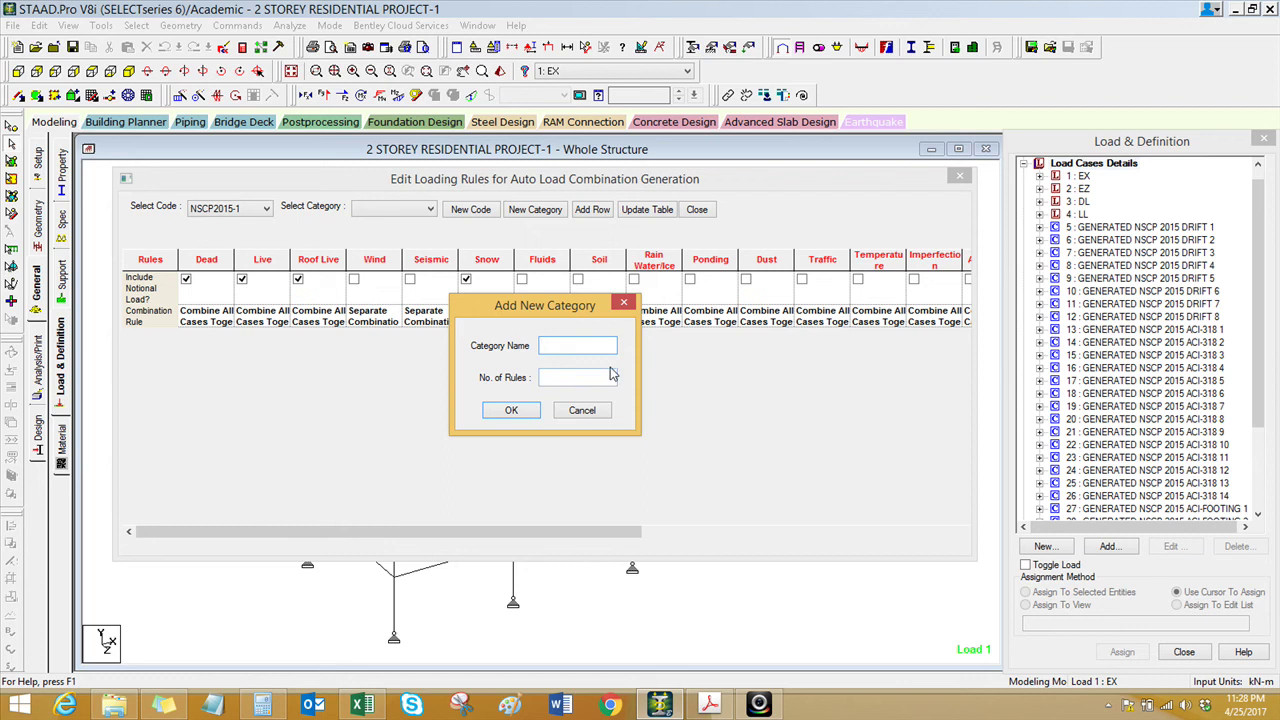
type("CONCRETE")
left_click(594, 377)
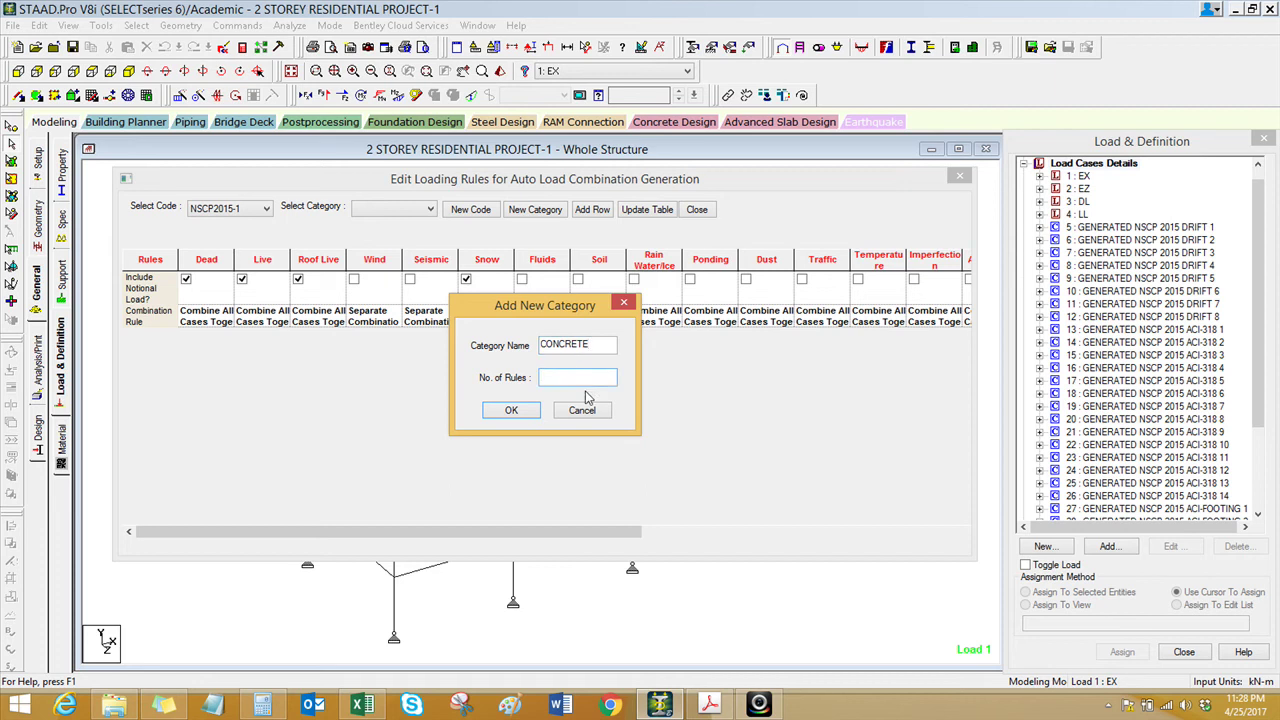
- Switch to the Excel loadings workbook and bring up the load combination list in C21:C34 of the 8) Combo sheet
left_click(363, 707)
left_click(1234, 662)
left_click(1234, 661)
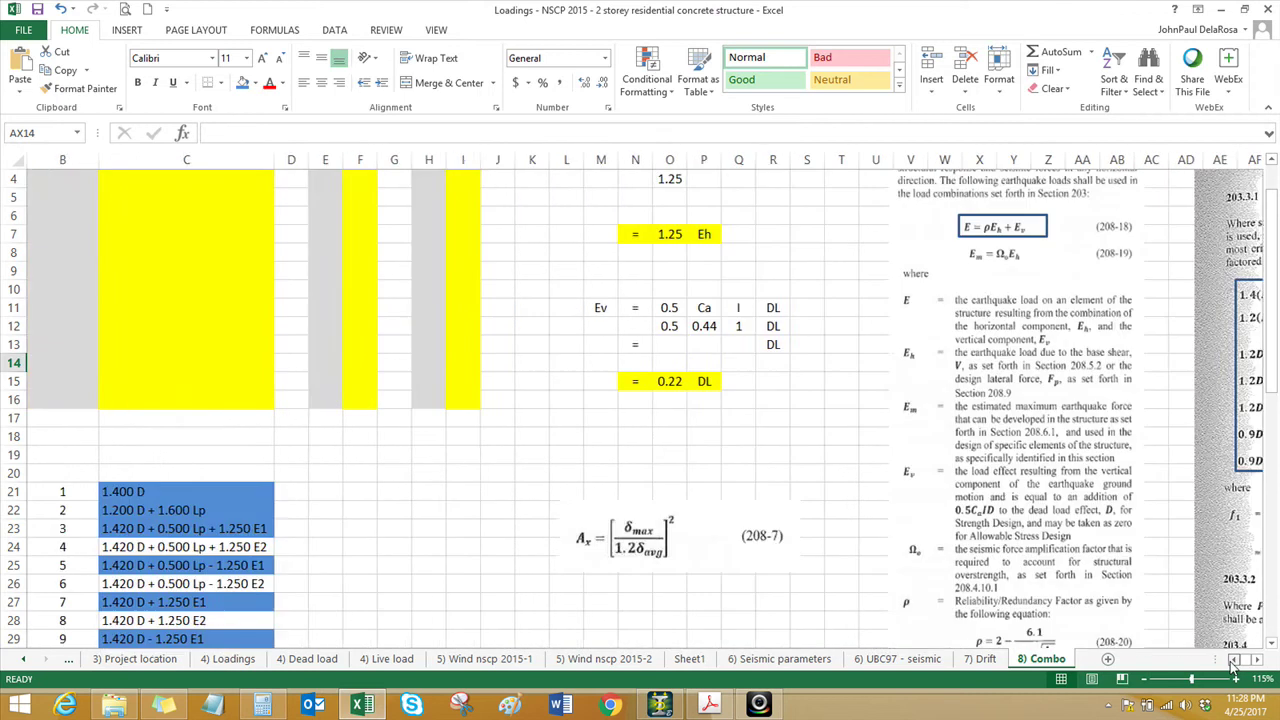
scroll(481, 526, "down", 4)
left_click(425, 491)
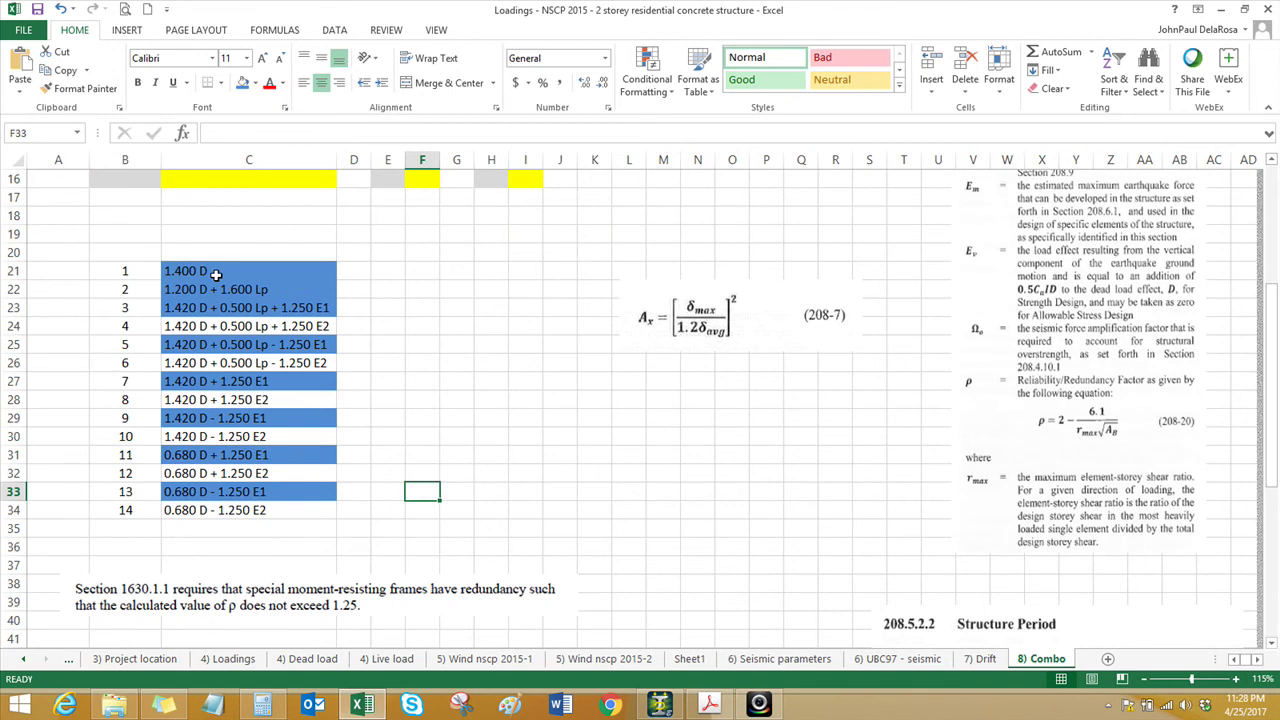
left_click_drag(205, 271, 252, 510)
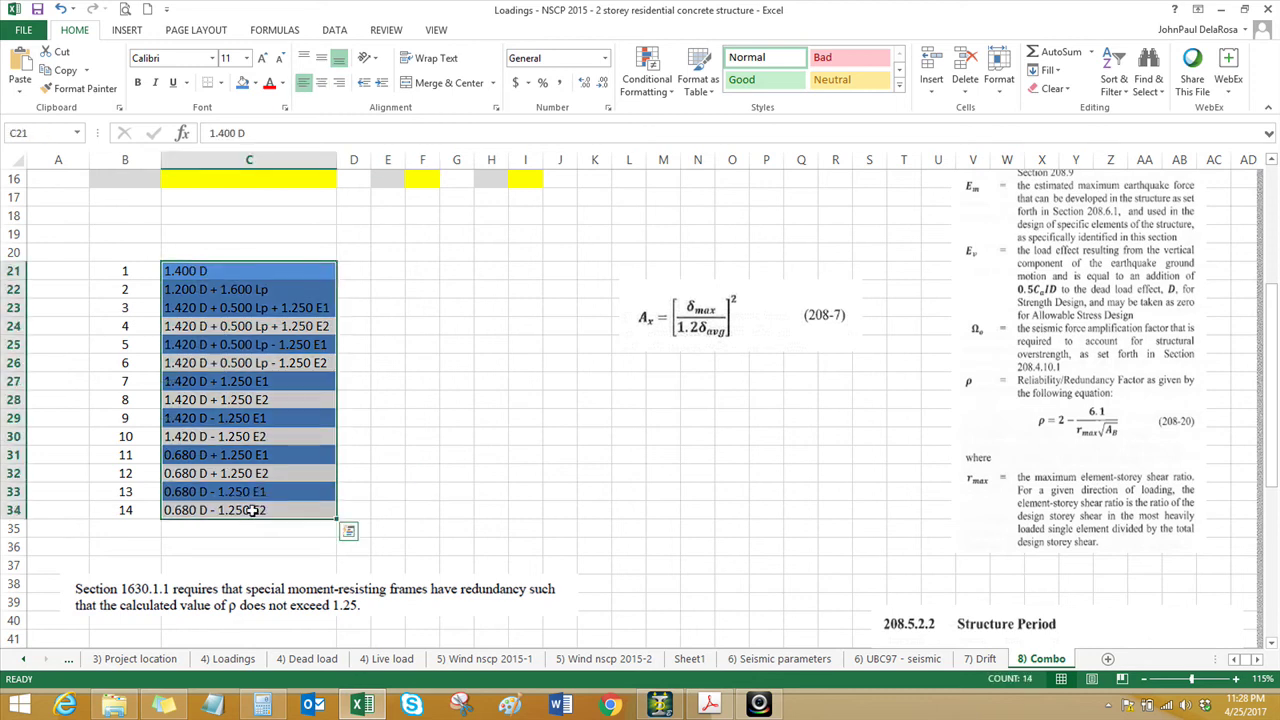
left_click(363, 438)
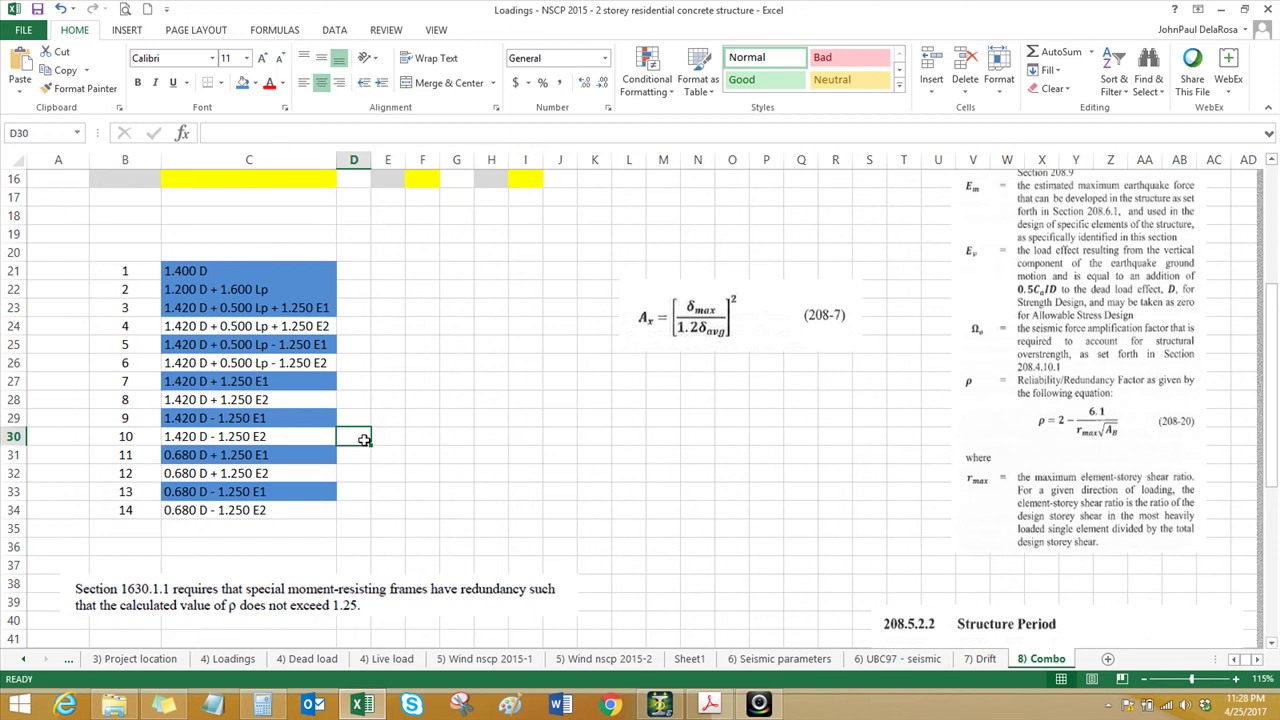
- Read through the load combinations one by one from combination 9 back up to combination 1
left_click(291, 418)
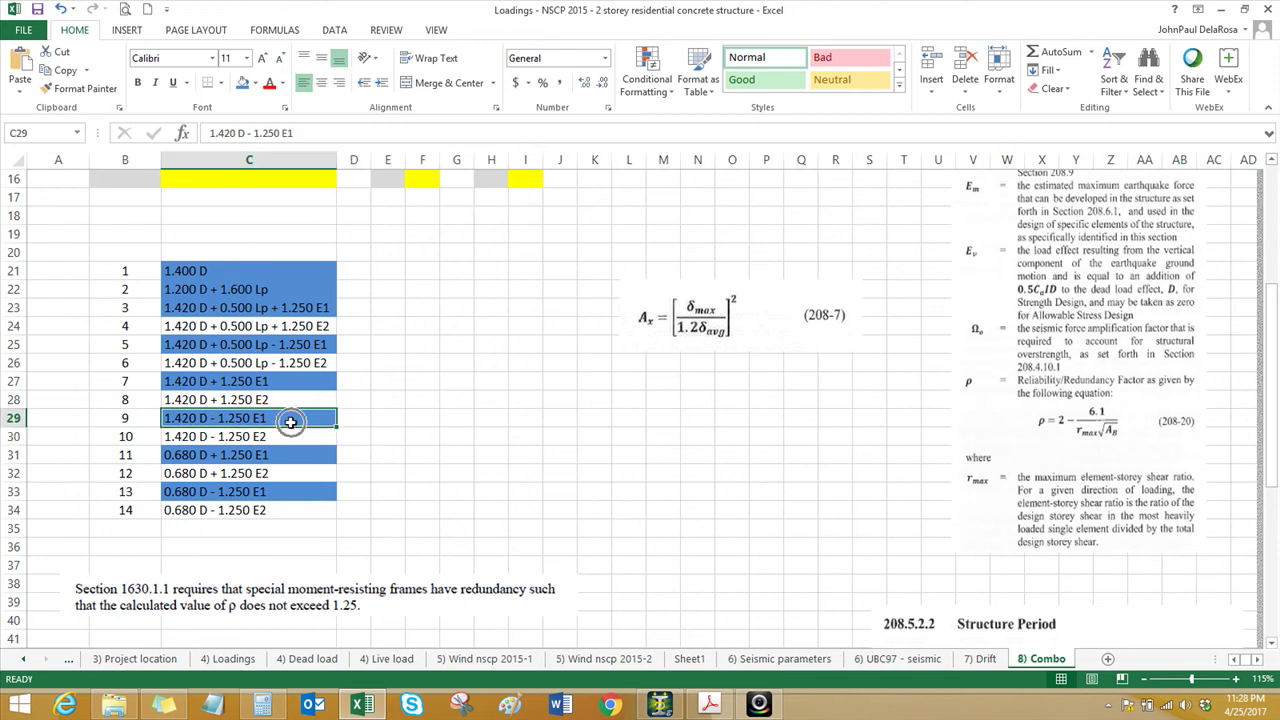
left_click(247, 399)
left_click(248, 381)
left_click(248, 363)
left_click(251, 344)
left_click(254, 326)
left_click(256, 307)
left_click(251, 289)
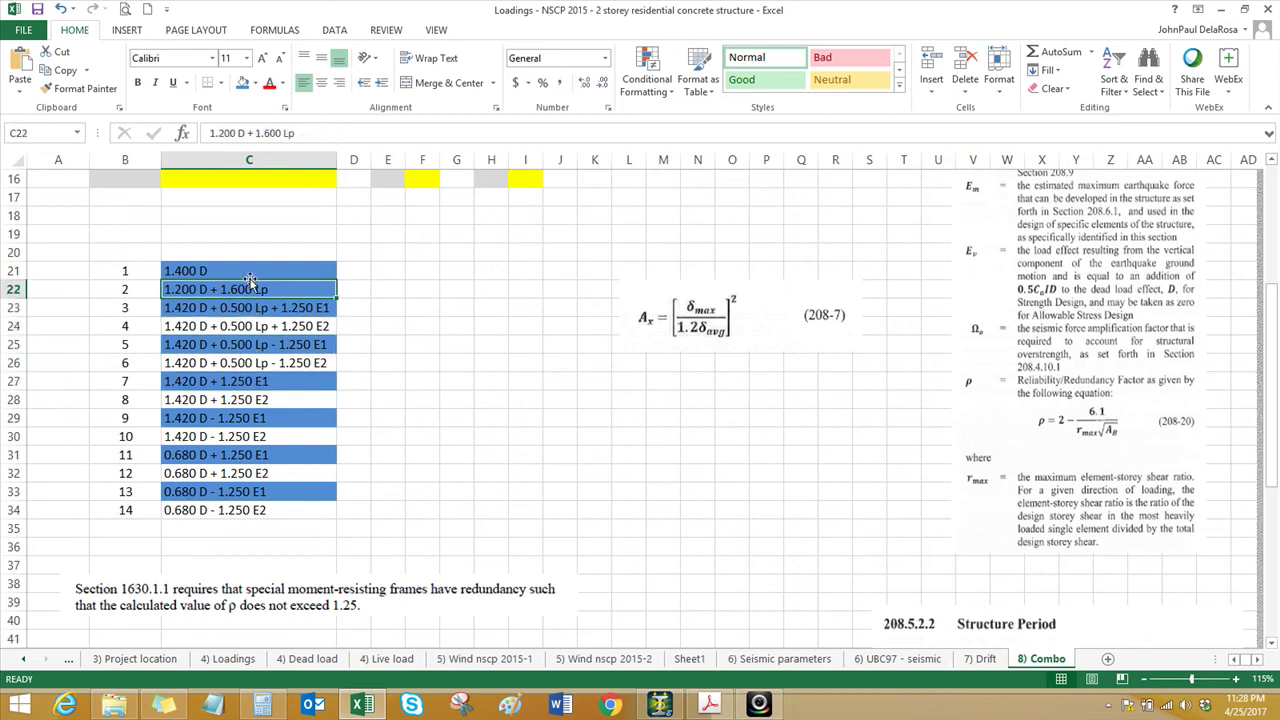
left_click(248, 269)
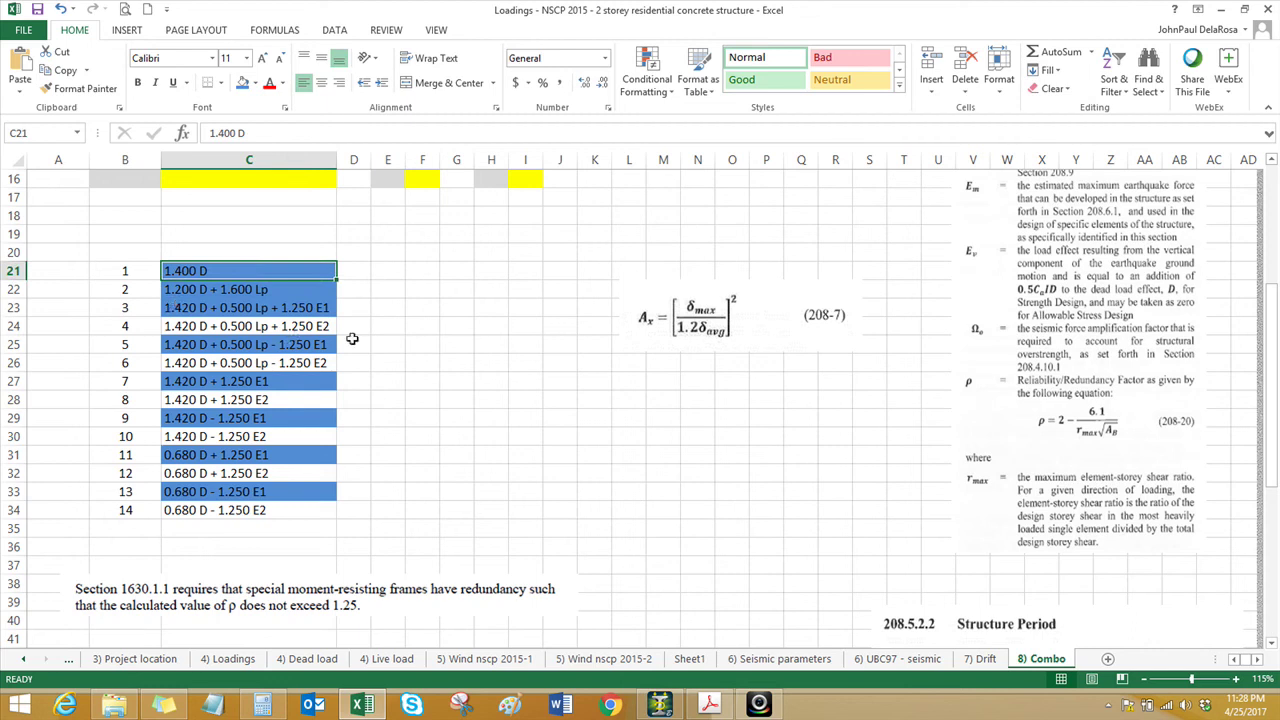
- Examine the highlighted combinations and their E1 and E2 variants in rows 21 to 25, and return to STAAD.Pro
left_click_drag(253, 273, 250, 308)
left_click(244, 344)
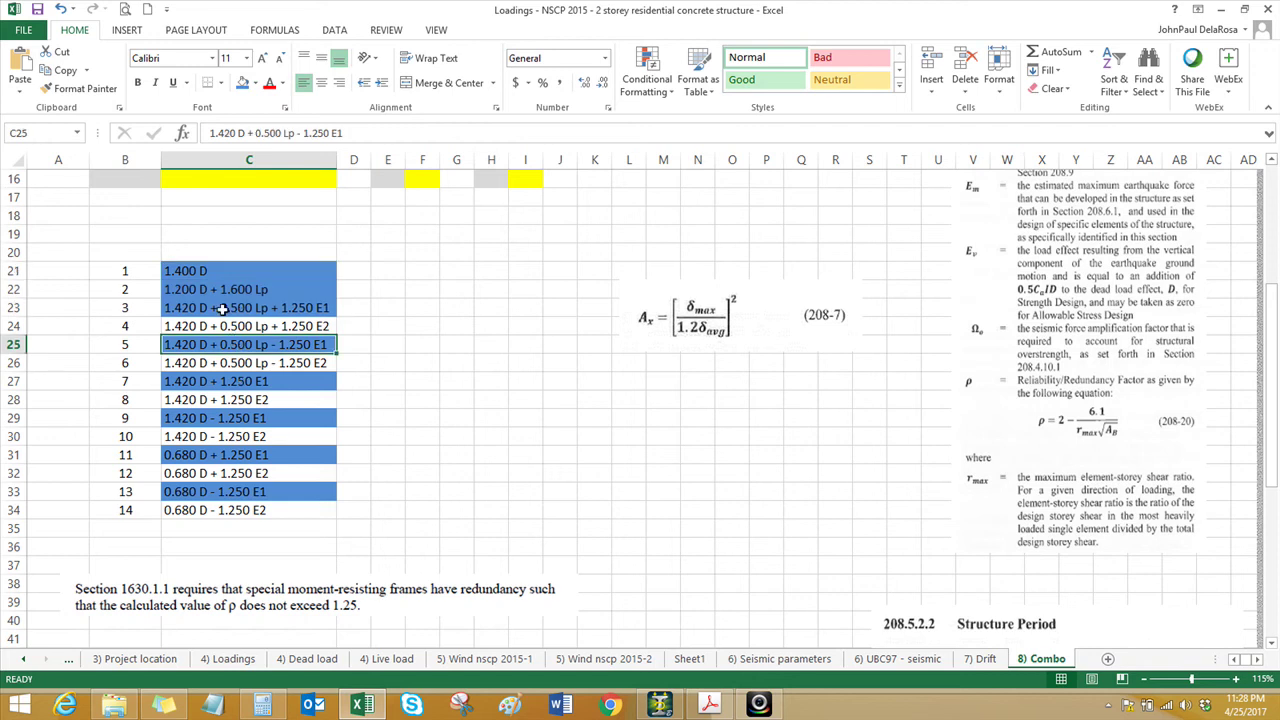
left_click(300, 308, "ctrl")
left_click(300, 326, "shift")
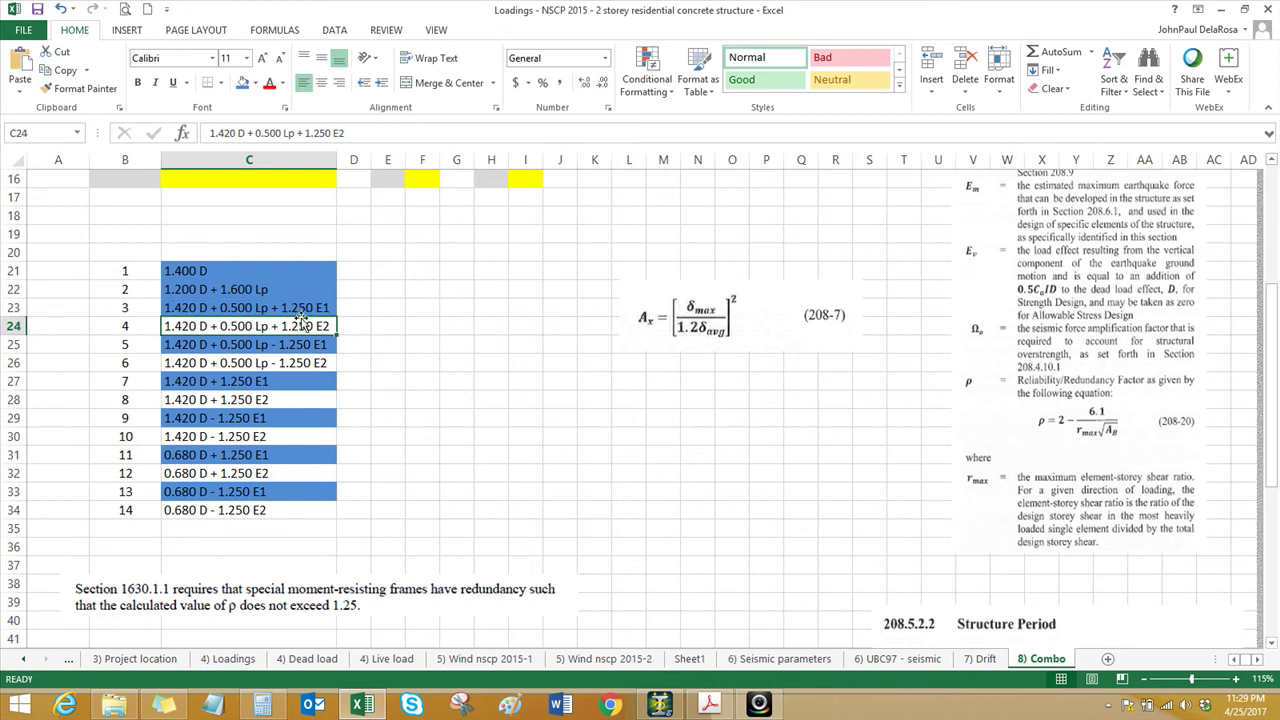
key("shift+Up")
left_click(300, 326, "ctrl")
mouse_move(665, 708)
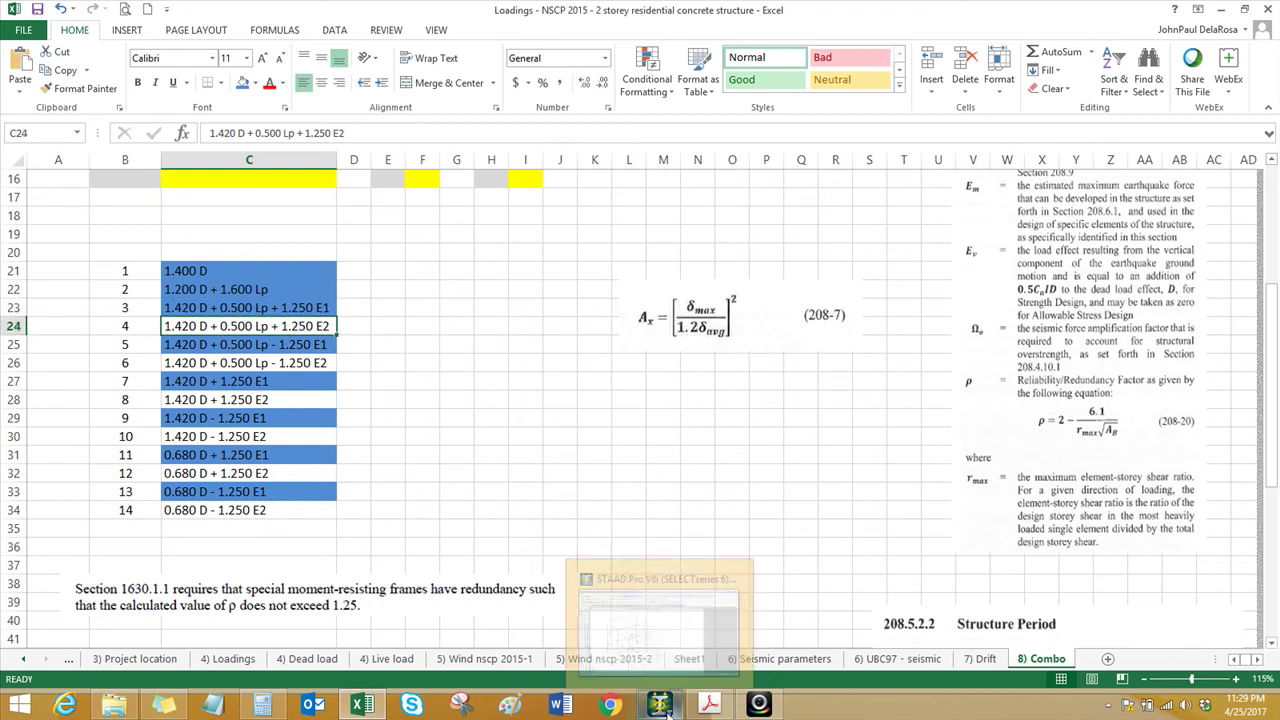
left_click(667, 711)
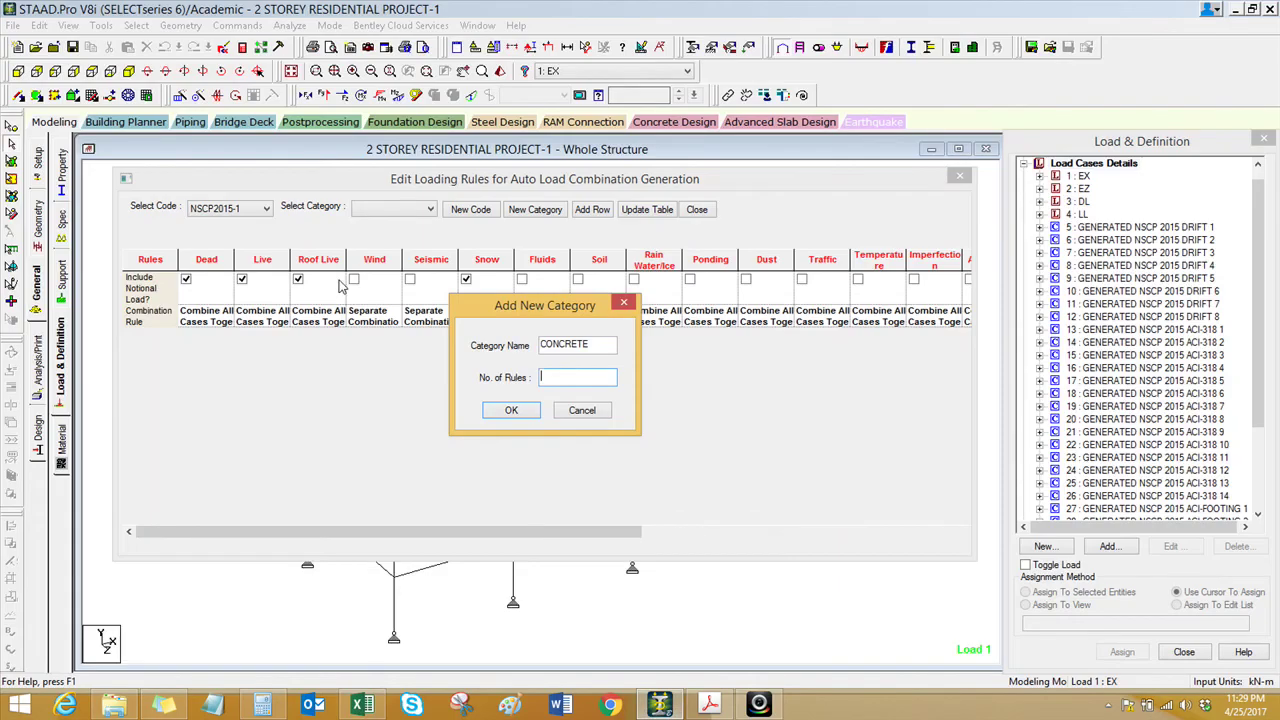
- Switch back to Excel and compare combinations 3 and 4, which differ only in the E1 and E2 seismic terms
left_click(364, 705)
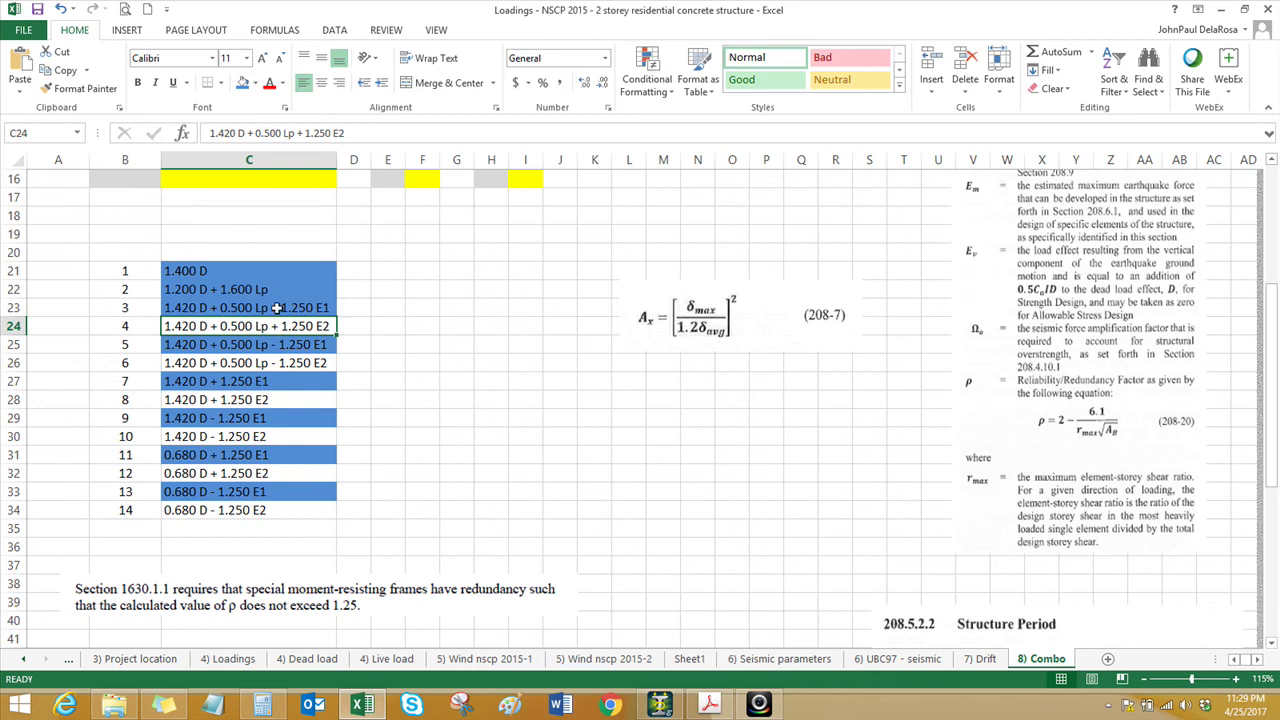
left_click(385, 322)
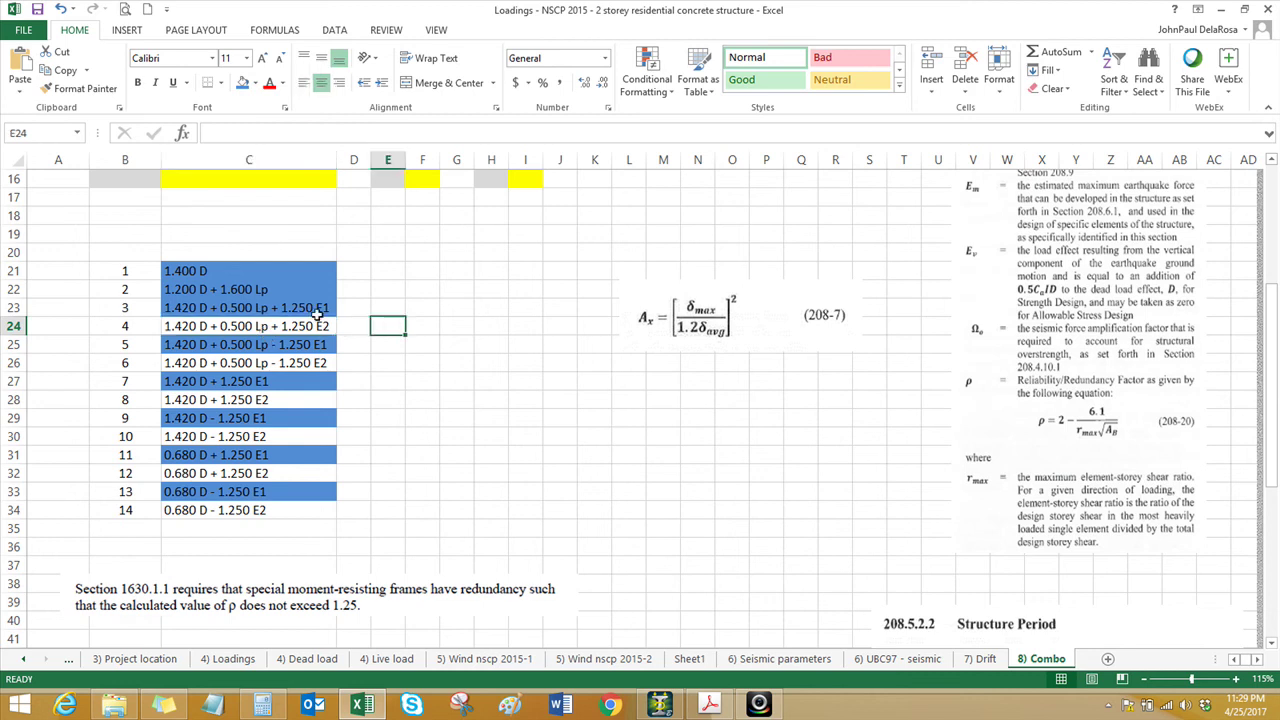
left_click(313, 308)
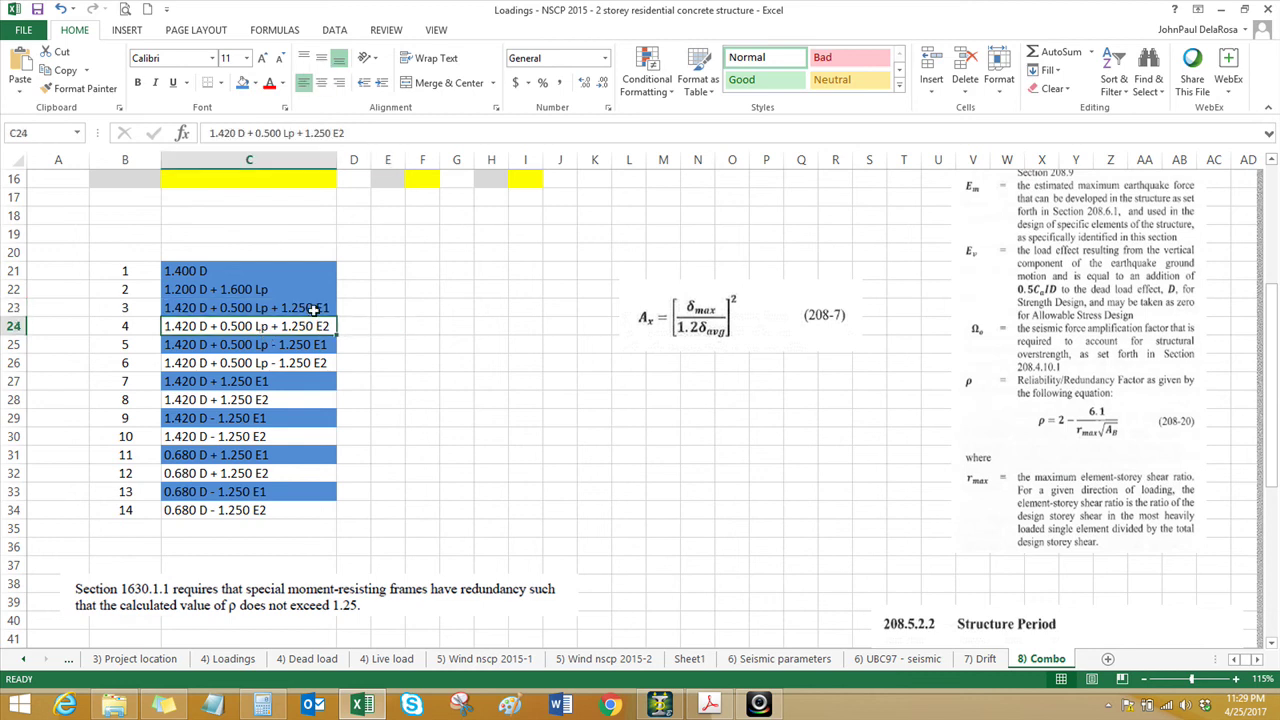
left_click(313, 326)
left_click(316, 308)
left_click(317, 326)
left_click(316, 308)
left_click(320, 326)
left_click(306, 308)
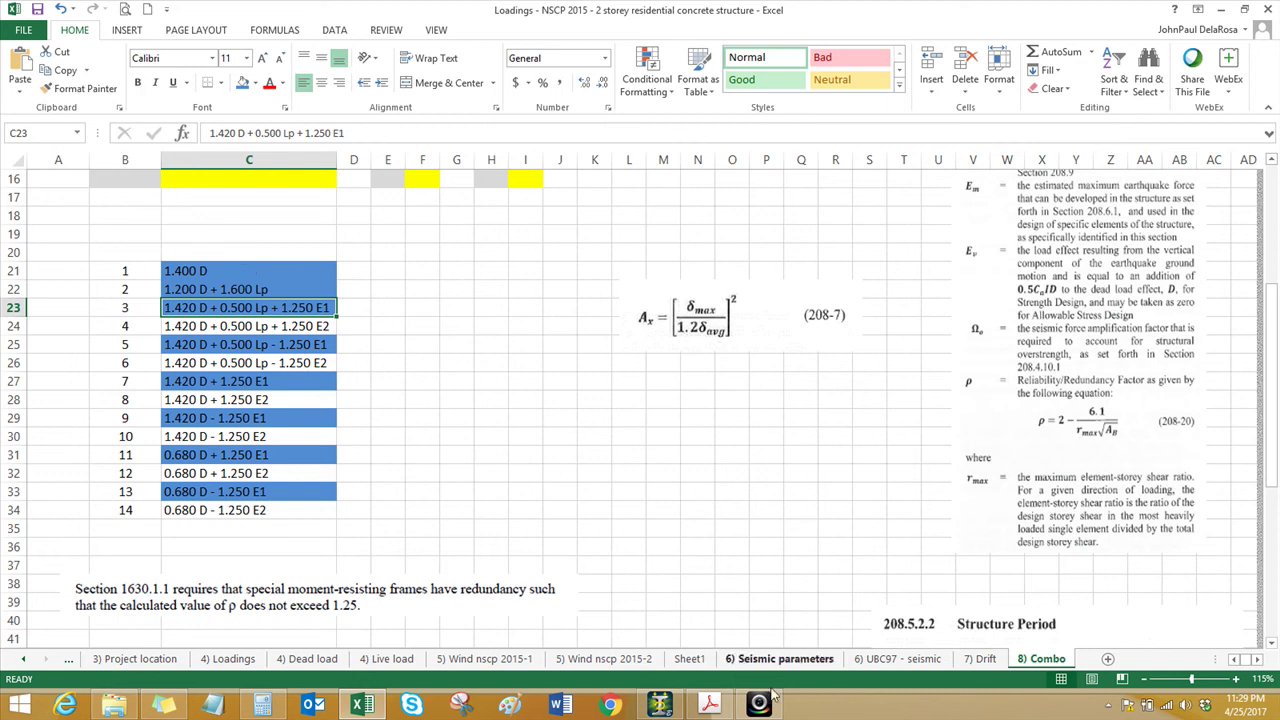
- Return to STAAD.Pro, set the CONCRETE category's number of rules to 8, and create the category
left_click(659, 705)
left_click(561, 370)
type("8")
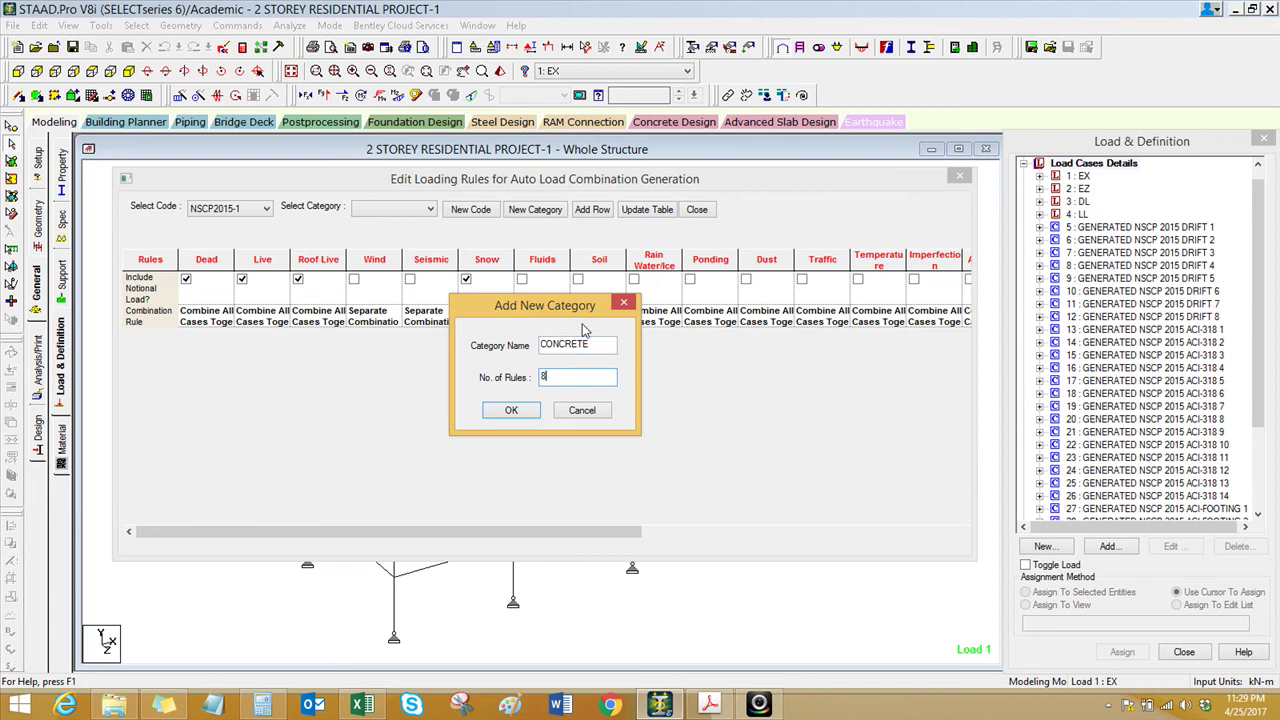
left_click(360, 705)
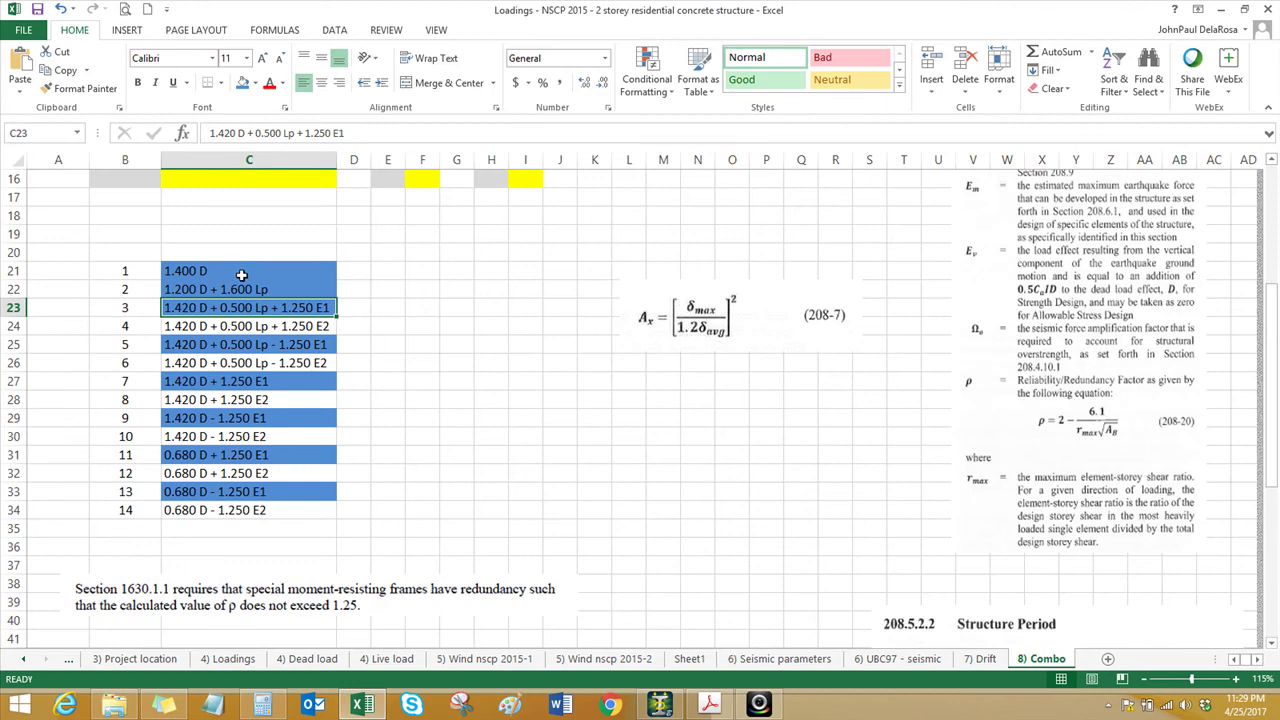
left_click(660, 705)
left_click(510, 411)
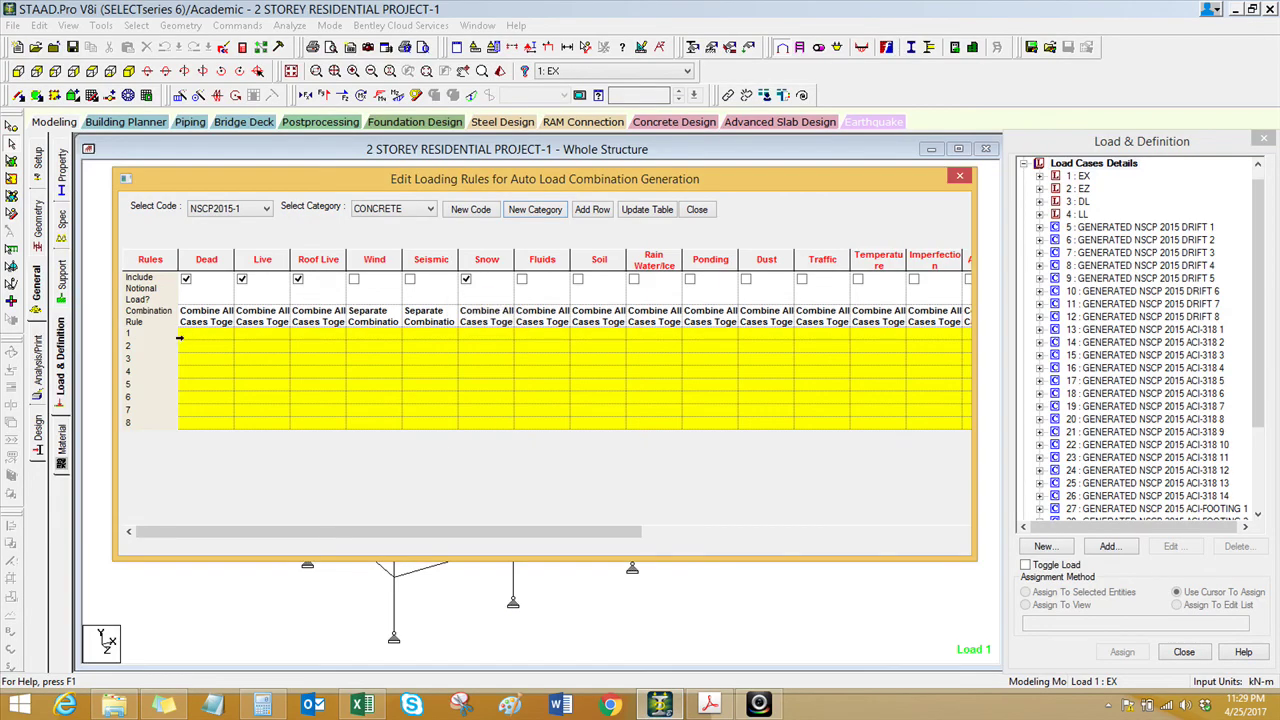
- Enter a Dead factor of 1.4 for rule 1, and Dead 1.2, Live 1.6 and Roof Live 1.6 for rule 2
left_click(187, 333)
type("1.4")
left_click(203, 351)
type("1.2")
left_click(248, 348)
type("1.6")
key("Tab")
type("1.6")
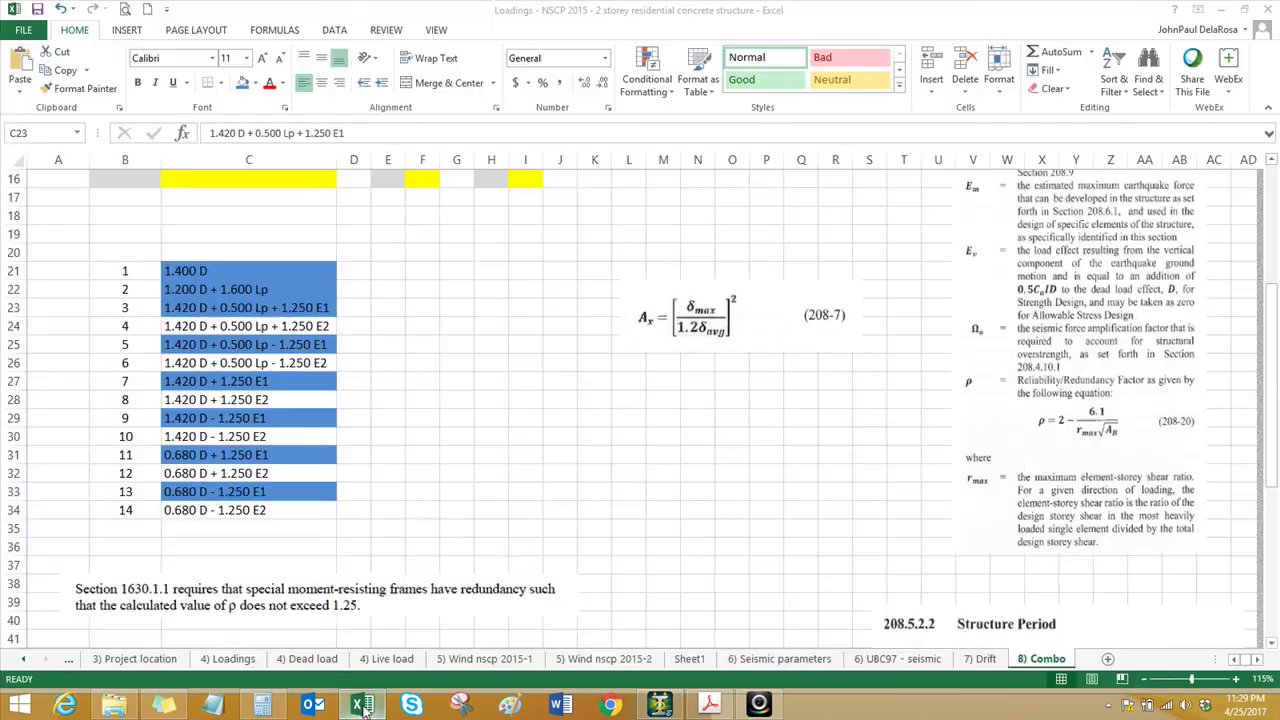
- Check combination 3 in Excel and fill rule 3 in STAAD.Pro with Dead 1.42, Live 0.5, Roof Live 0.5 and Seismic 1.25
left_click(362, 705)
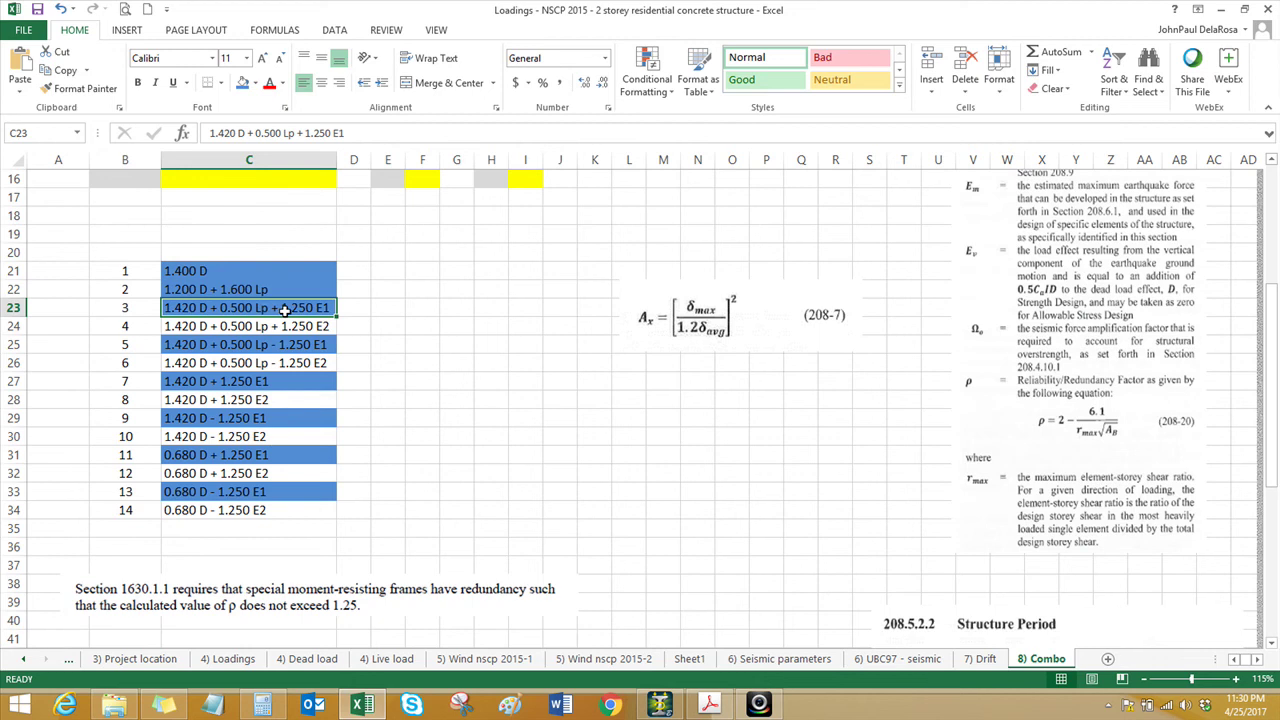
left_click(659, 705)
type("1.42")
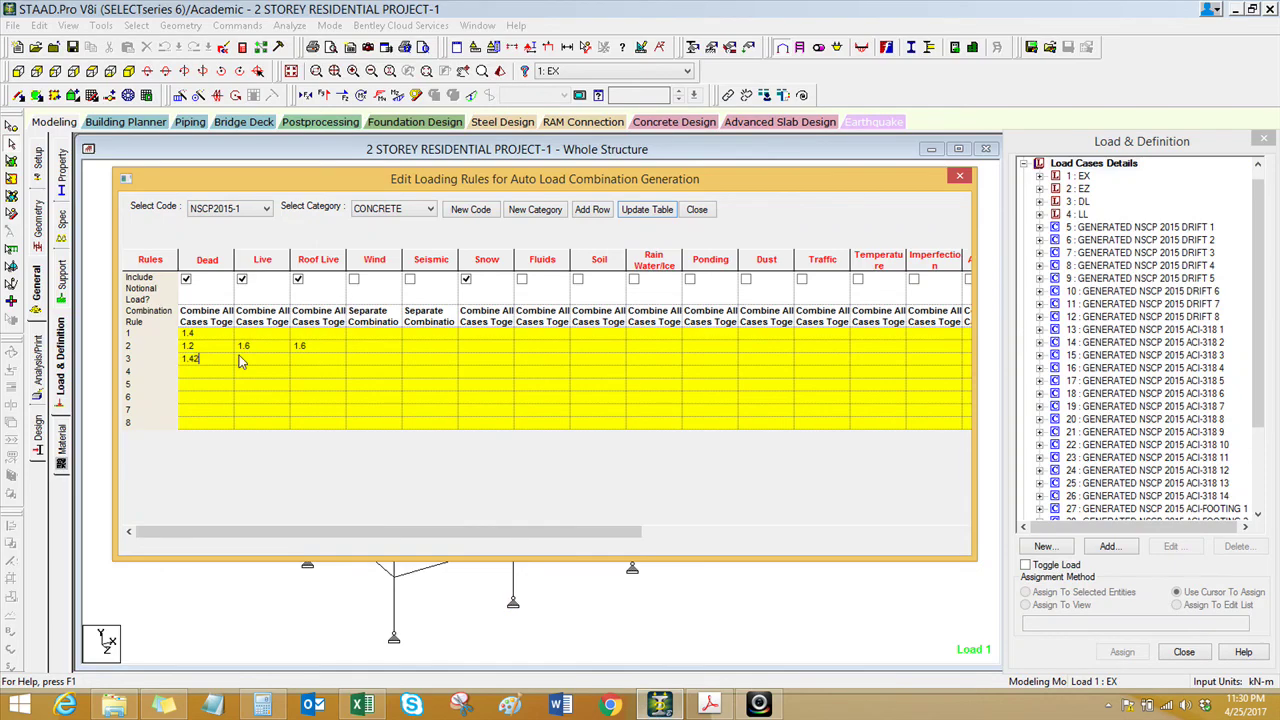
left_click(258, 358)
type("0.5")
left_click(308, 363)
type("0.5")
left_click(436, 364)
type("1.25")
- Copy the factors of rule 3 into rule 4 and set rule 4's Seismic factor to -1.25
left_click_drag(197, 367, 414, 366)
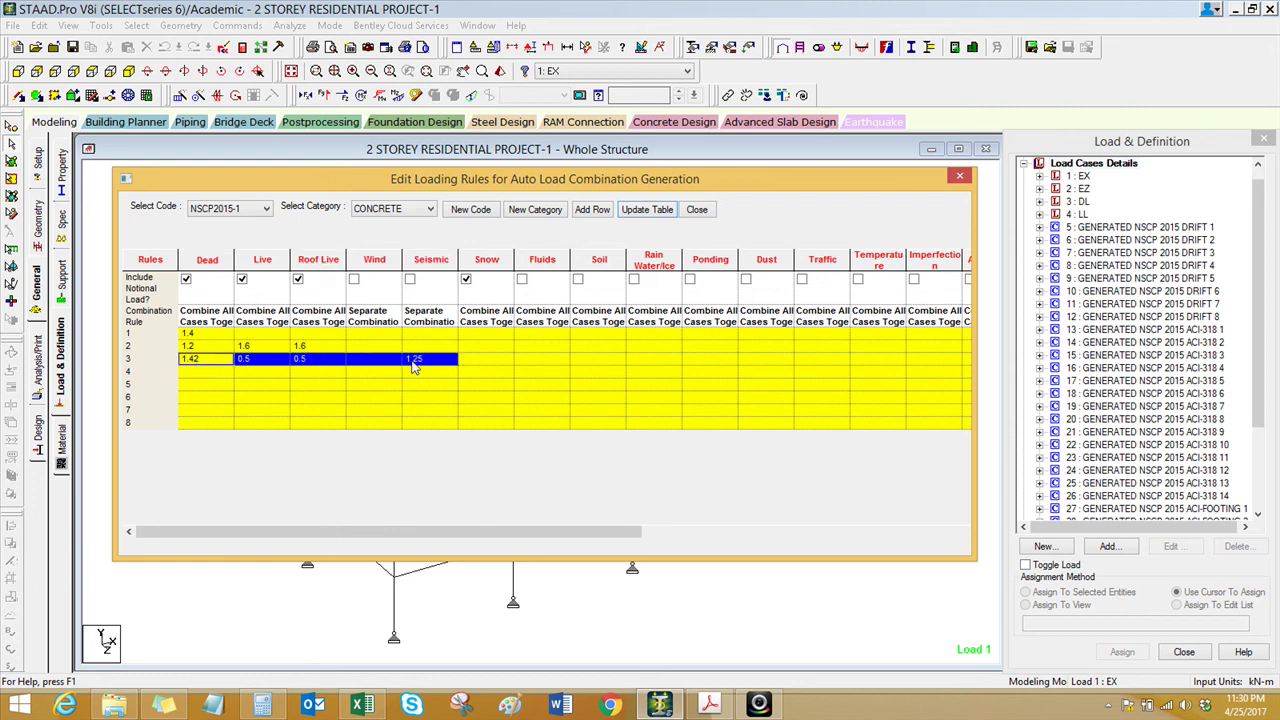
left_click(205, 370)
left_click_drag(206, 360, 413, 362)
left_click(212, 376)
left_click_drag(205, 360, 390, 364)
key("ctrl+c")
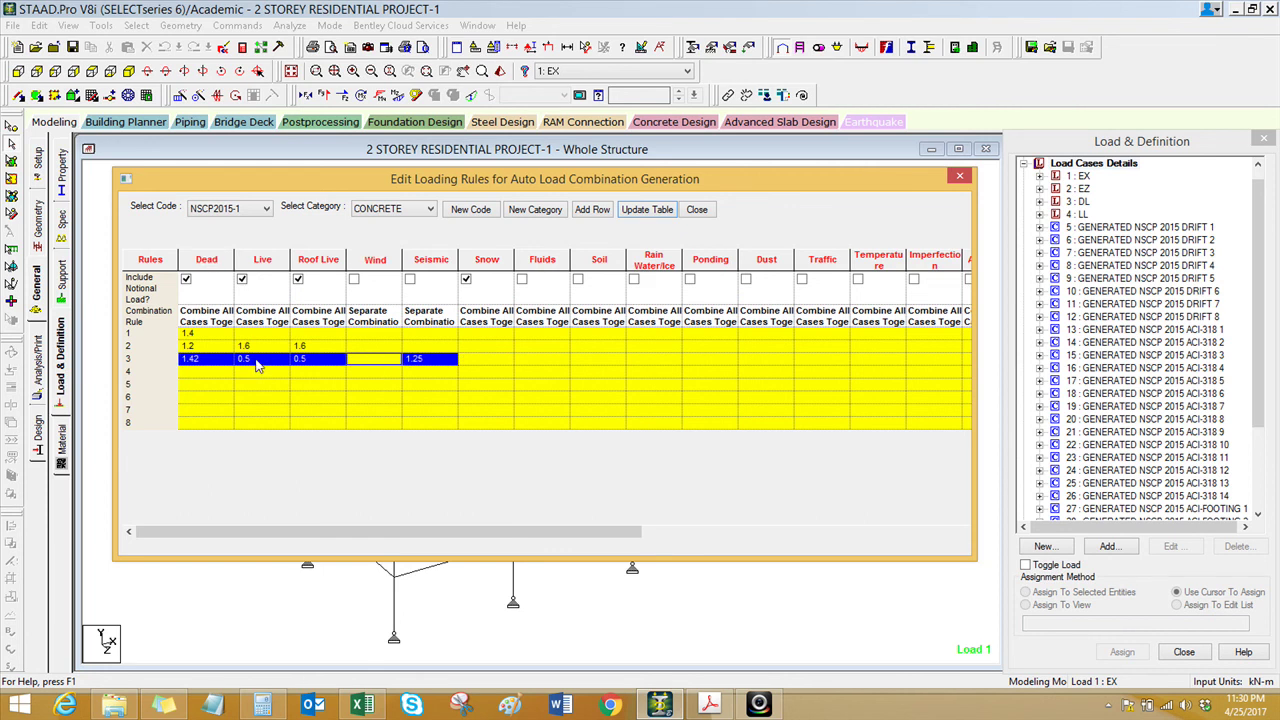
left_click_drag(205, 372, 437, 378)
key("ctrl+v")
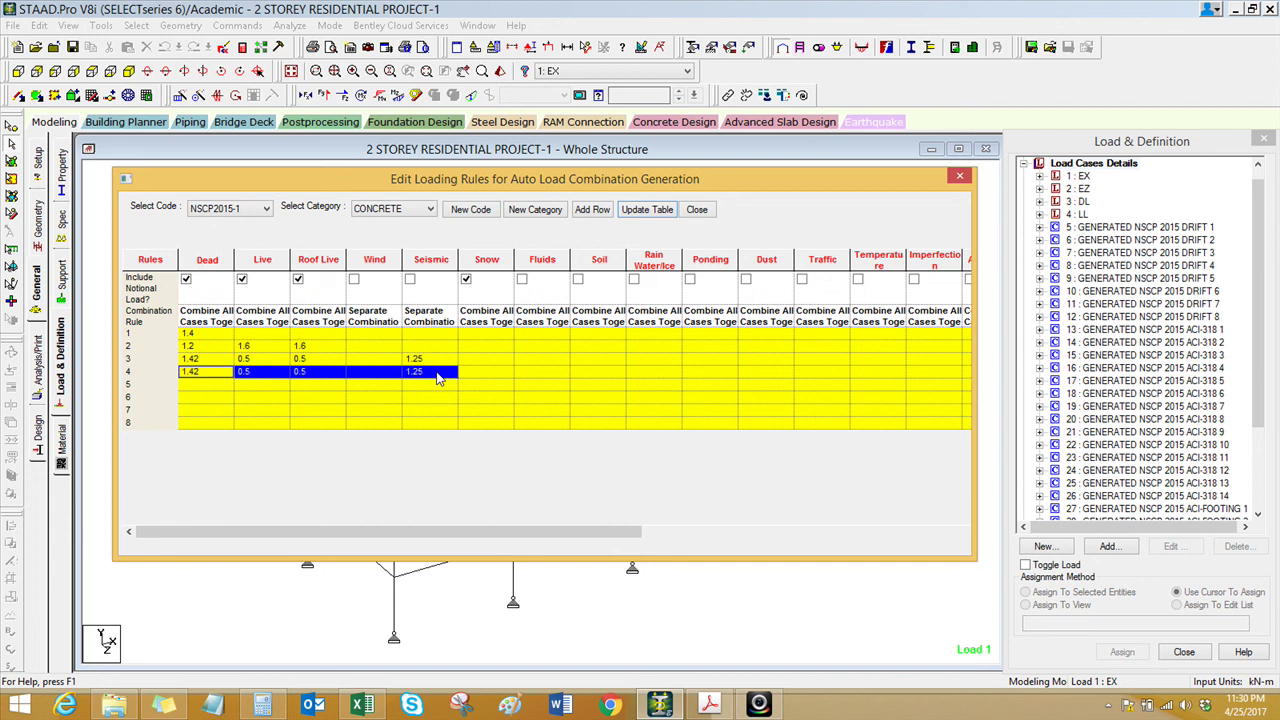
left_click(437, 378)
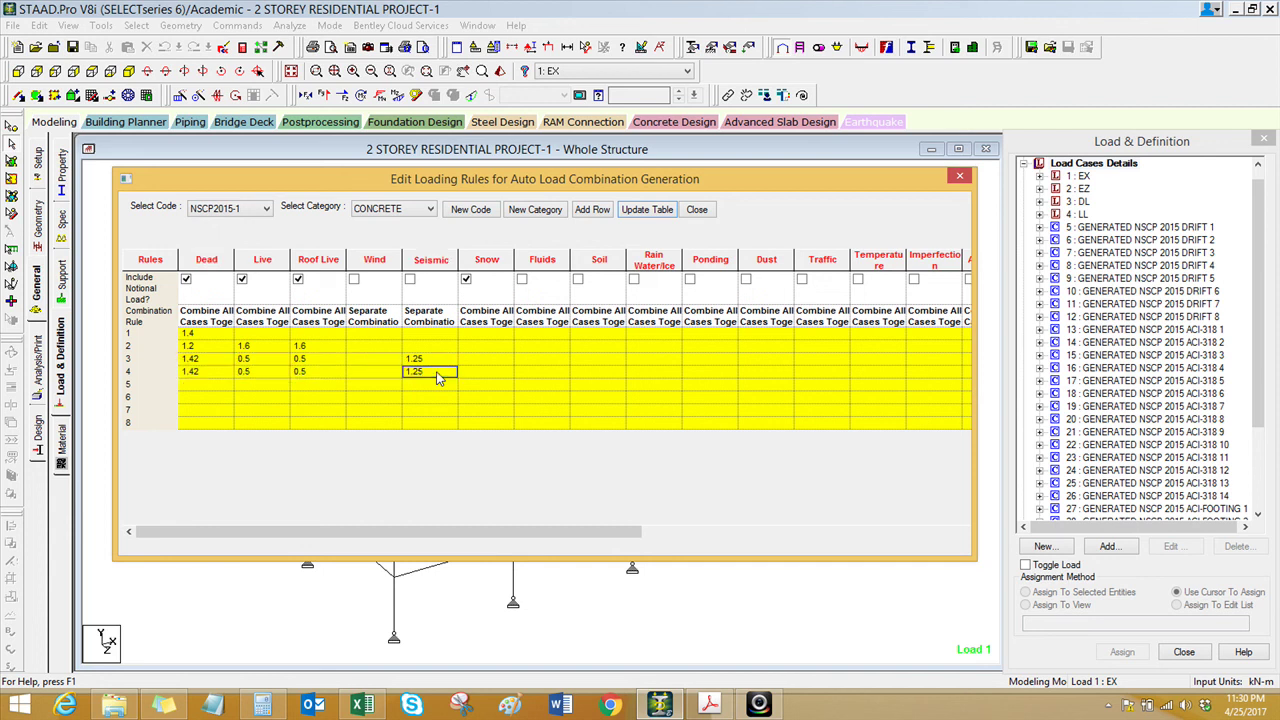
type("-1.25")
- Compare combinations 7 and 9 in the Excel list and switch back to STAAD.Pro
left_click(366, 705)
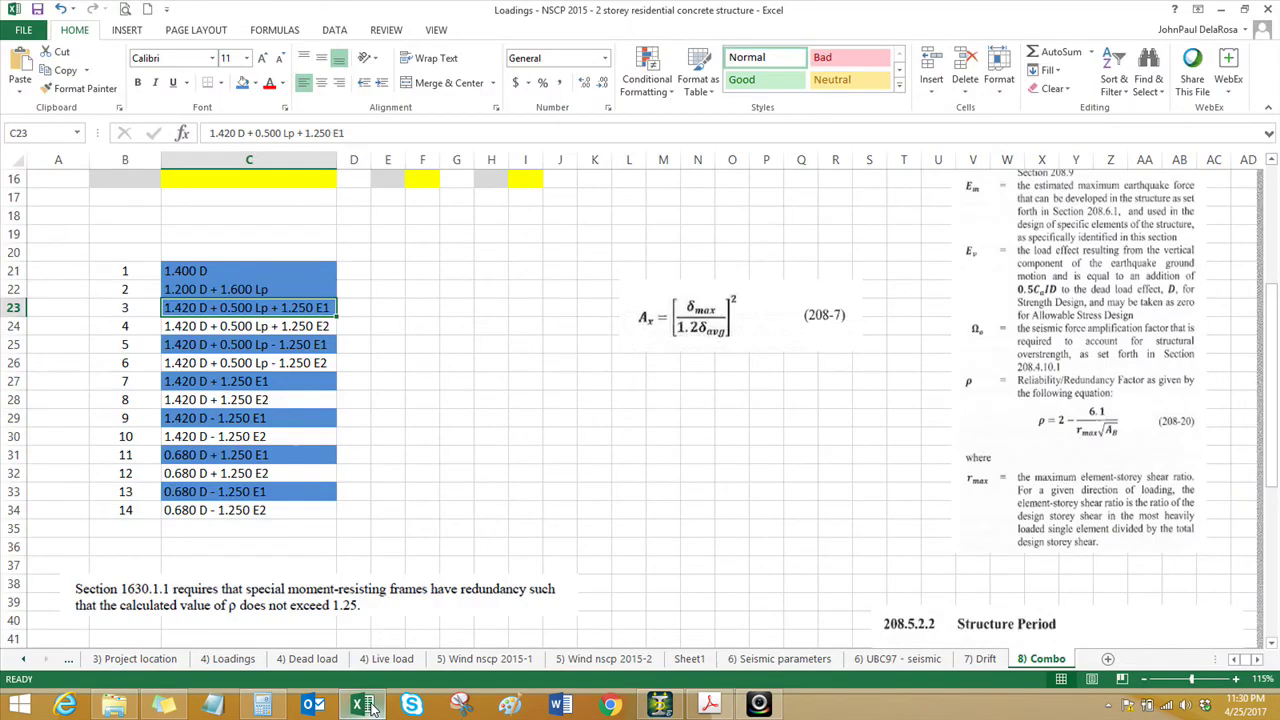
left_click(241, 381)
left_click(240, 418)
left_click(241, 381)
left_click(240, 418)
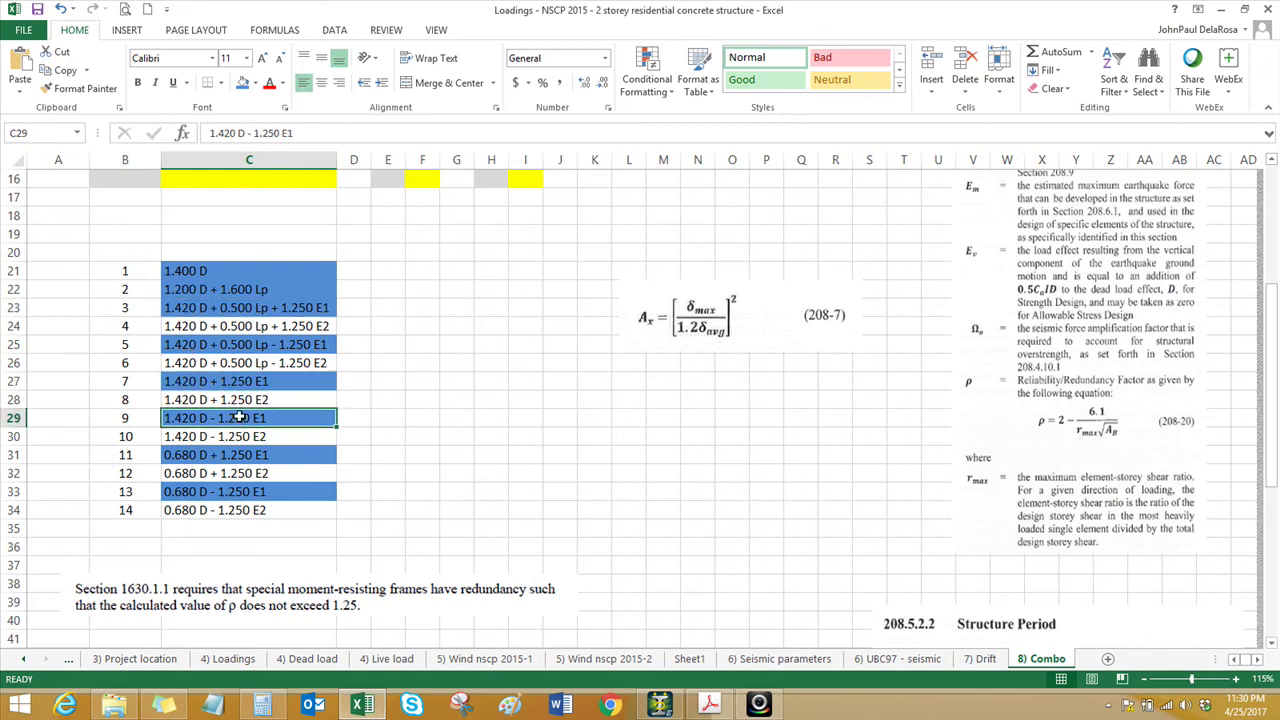
left_click(660, 704)
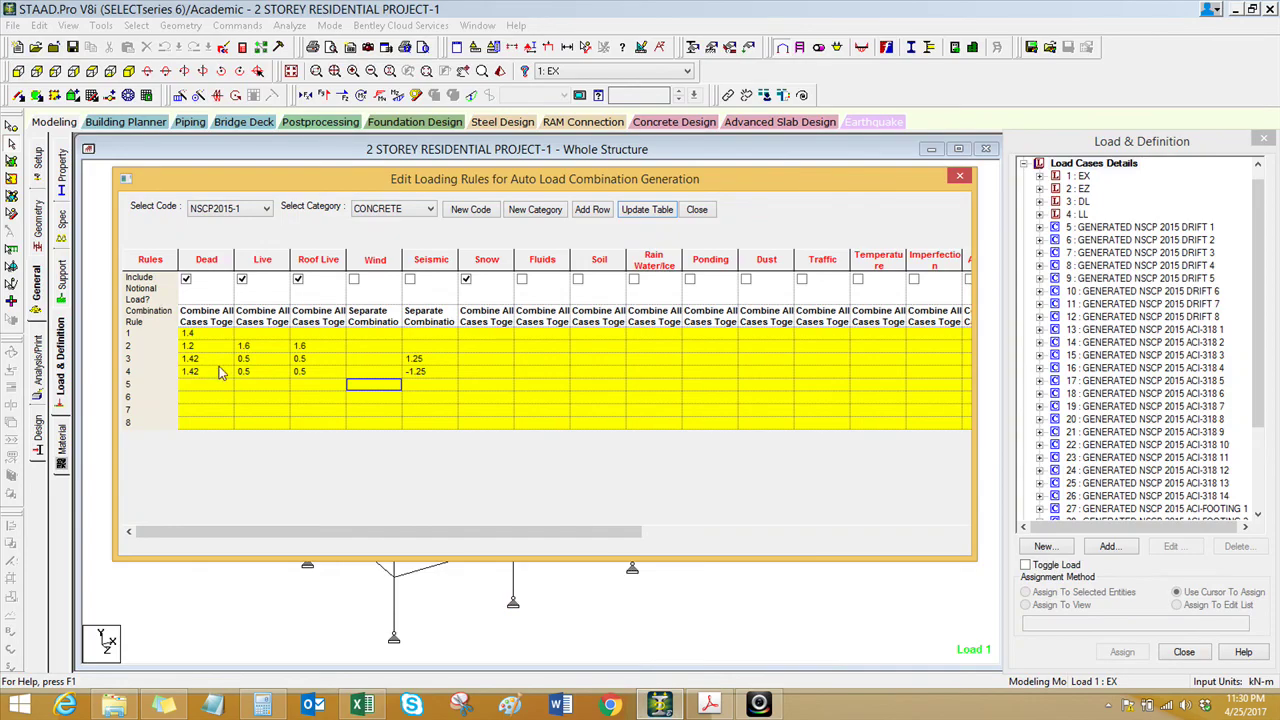
- Fill rule 5 with a Dead factor of 1.42 and a Seismic factor of 1.25
left_click_drag(198, 362, 408, 362)
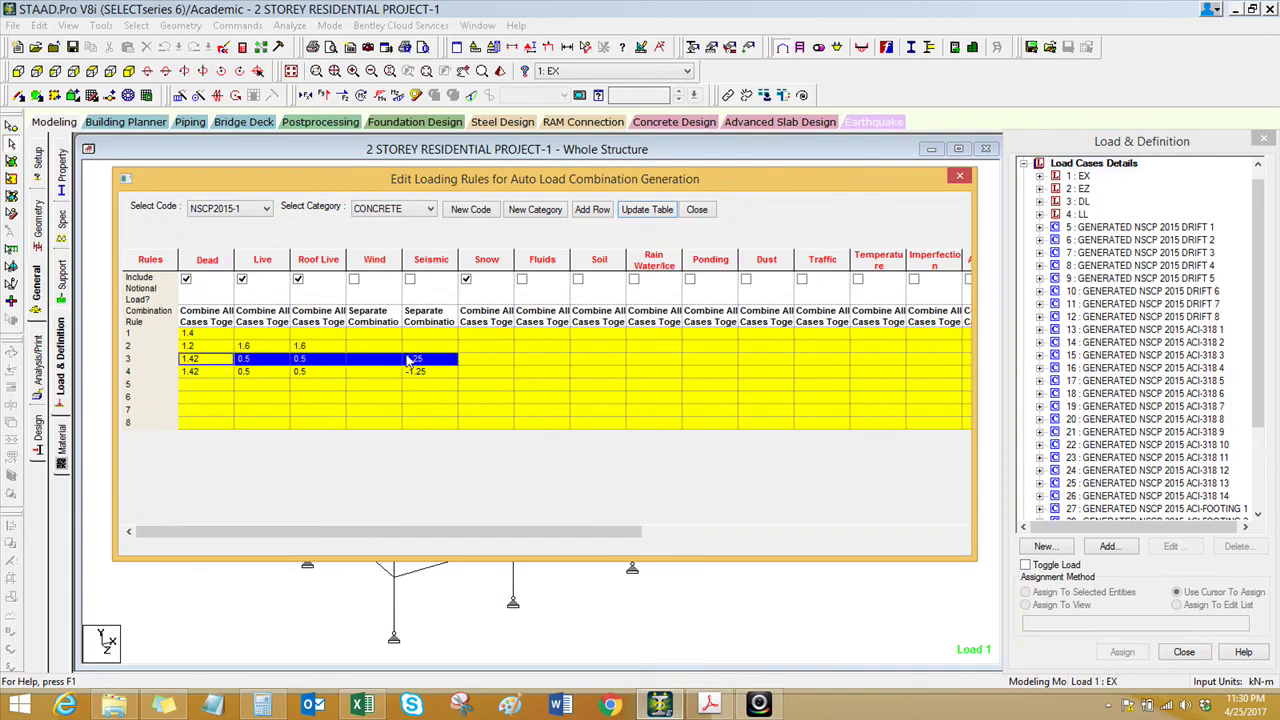
left_click(223, 386)
type("1.42")
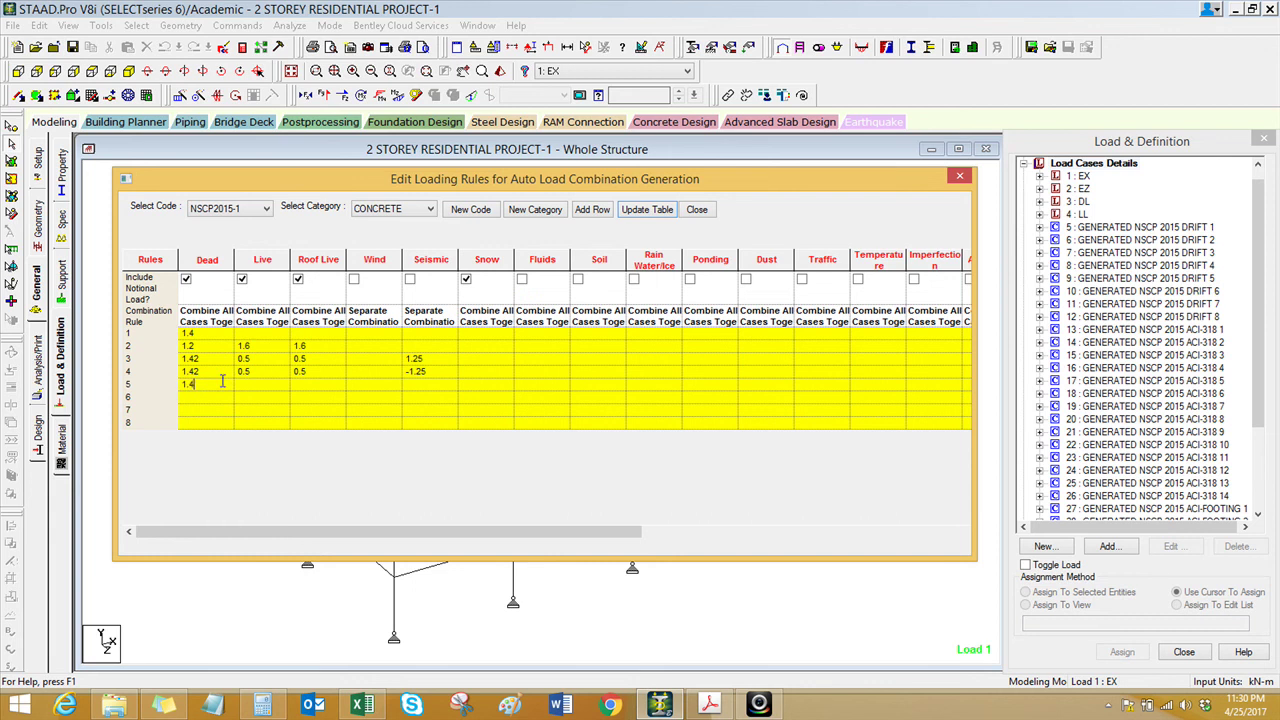
left_click(411, 386)
type("1.25")
- Fill rule 6 with a Dead factor of 1.42 and a Seismic factor of -1.25
left_click_drag(210, 386, 430, 386)
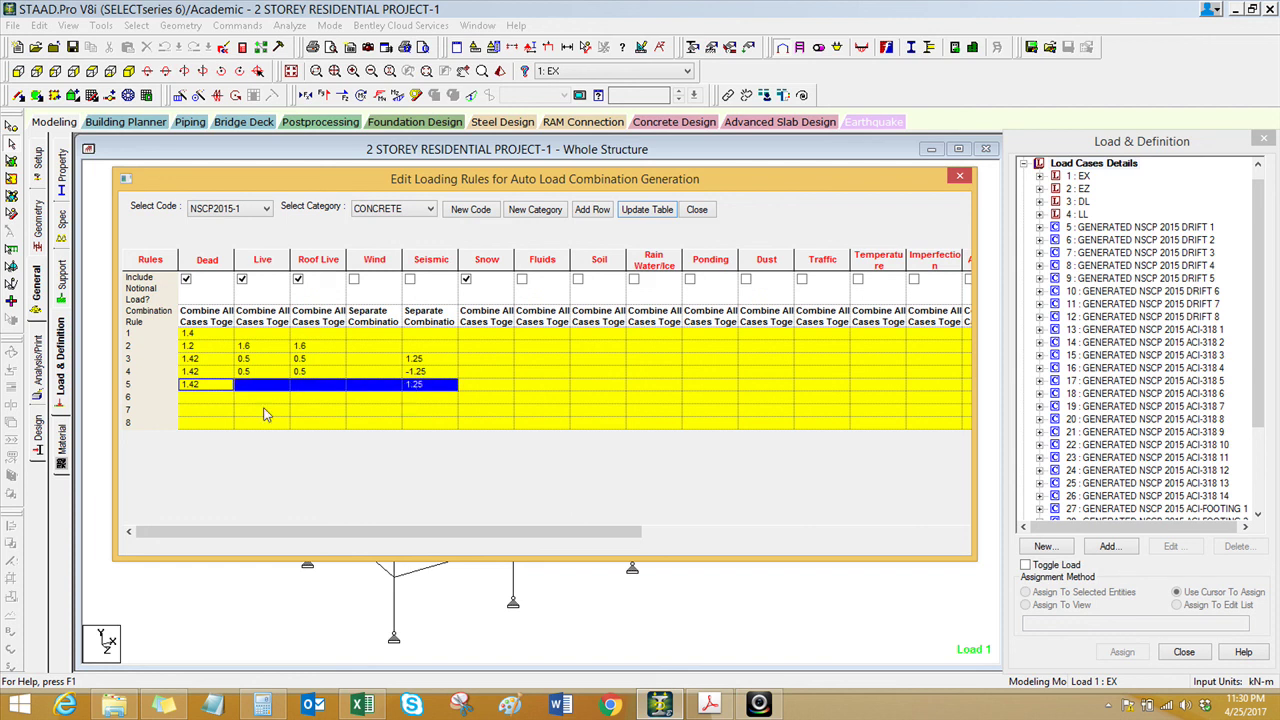
left_click(204, 398)
type("1.42")
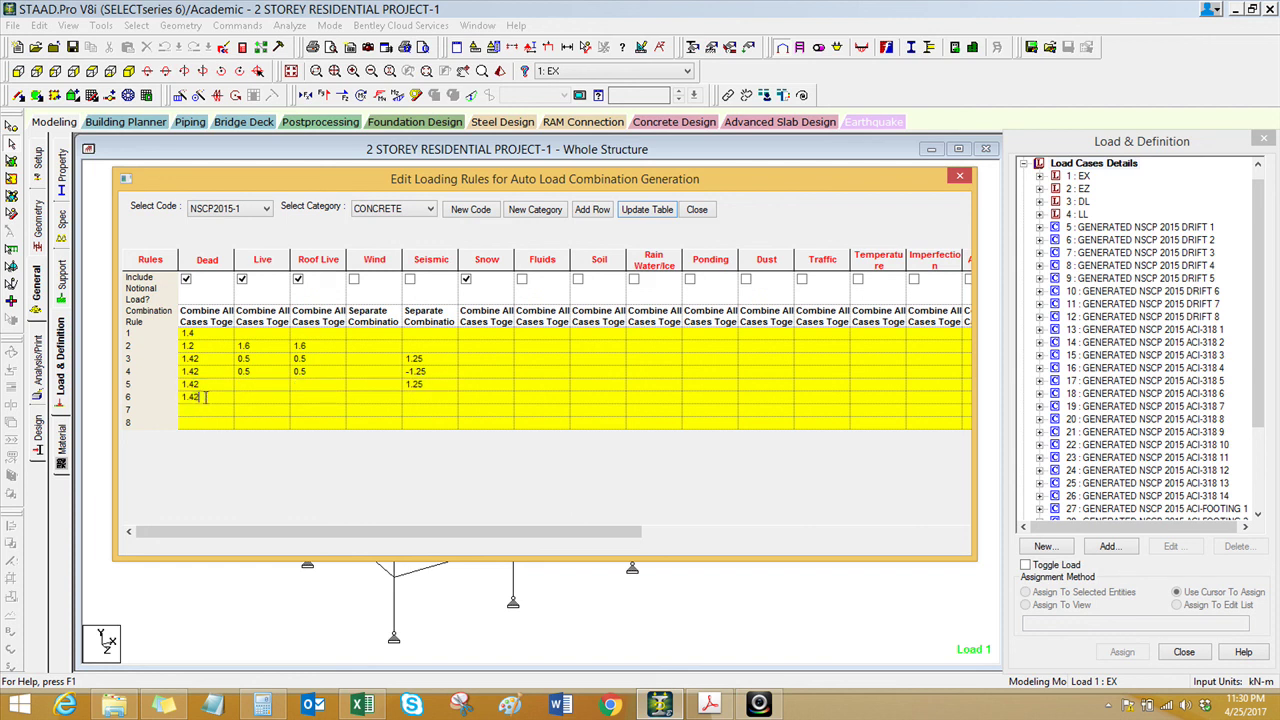
left_click(410, 397)
type("-1.25")
- Fill rule 7 with Dead 0.68 and Seismic 1.25, checking the factors against the Excel combination list
left_click(220, 413)
type("0.68")
left_click(362, 705)
left_click(364, 706)
left_click(425, 410)
type("1.")
- Fill rule 8 with a Dead factor of 0.68 and a Seismic factor of -1.25
left_click(209, 423)
type("0.6")
left_click(410, 424)
left_click(412, 424)
type("-1.25")
left_click(393, 410)
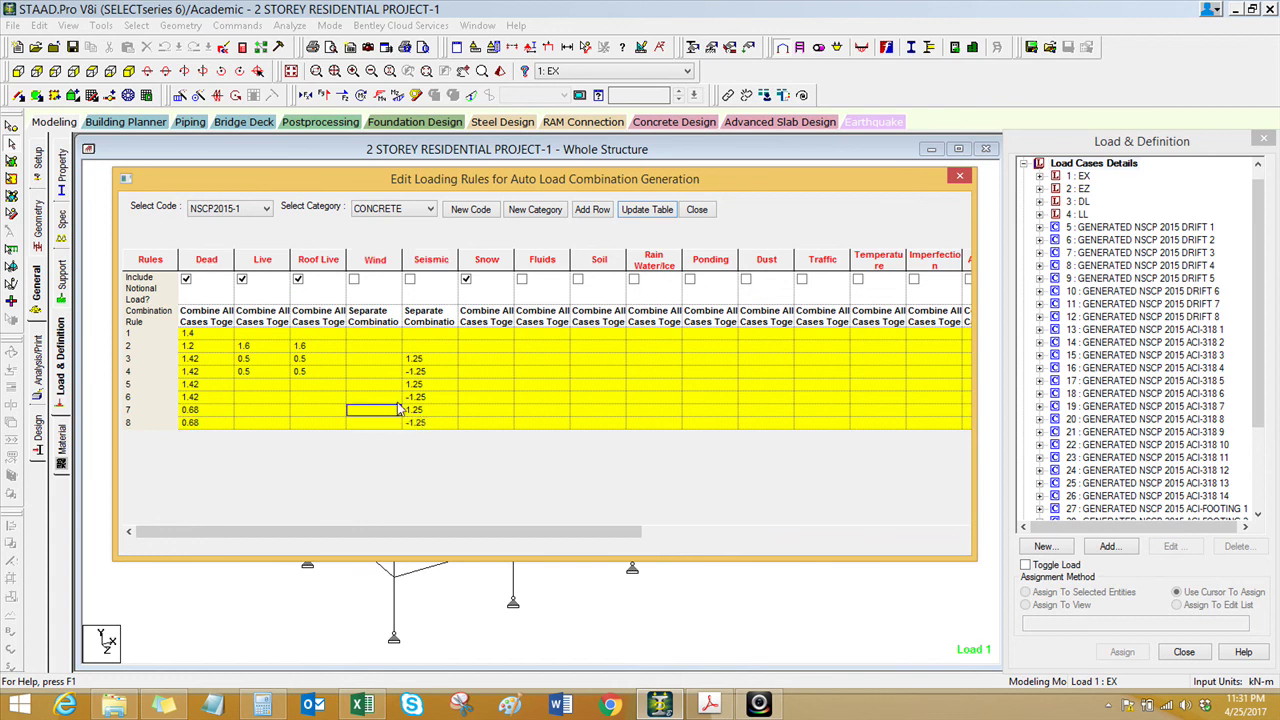
- Update the rule table for the NSCP2015-1 code's CONCRETE category and close the loading rules editor
left_click(647, 211)
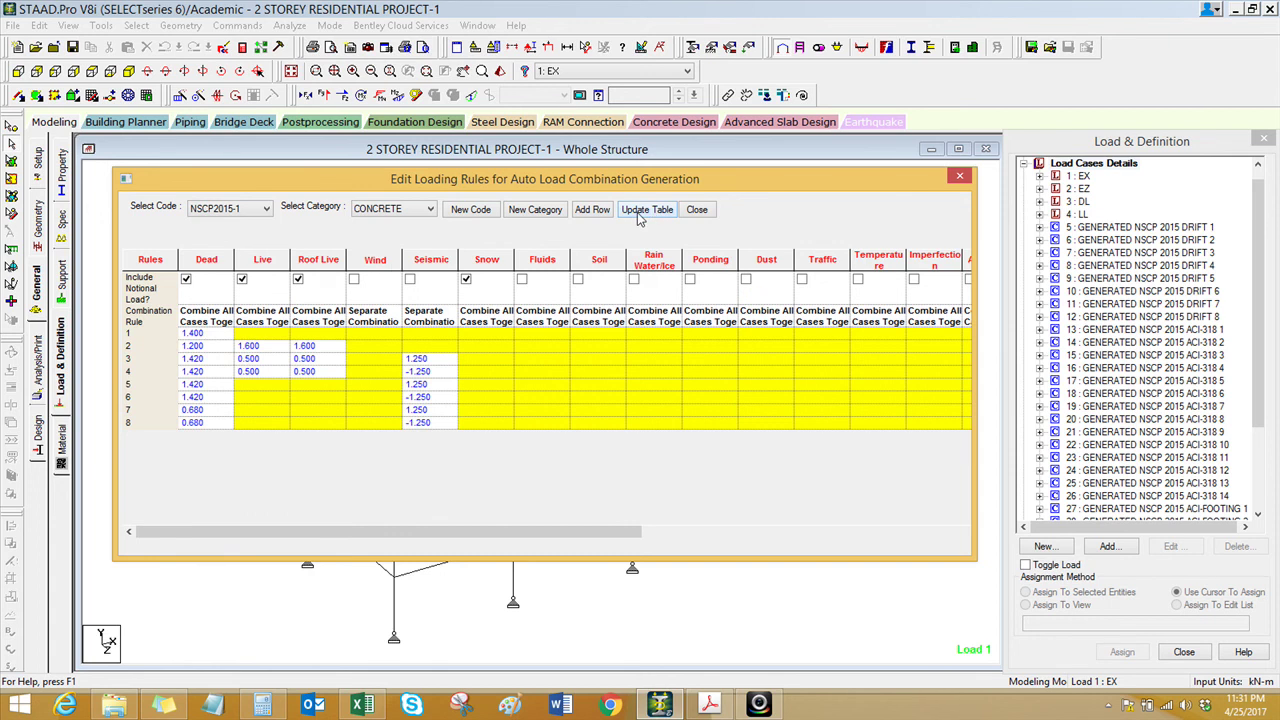
left_click_drag(637, 183, 620, 181)
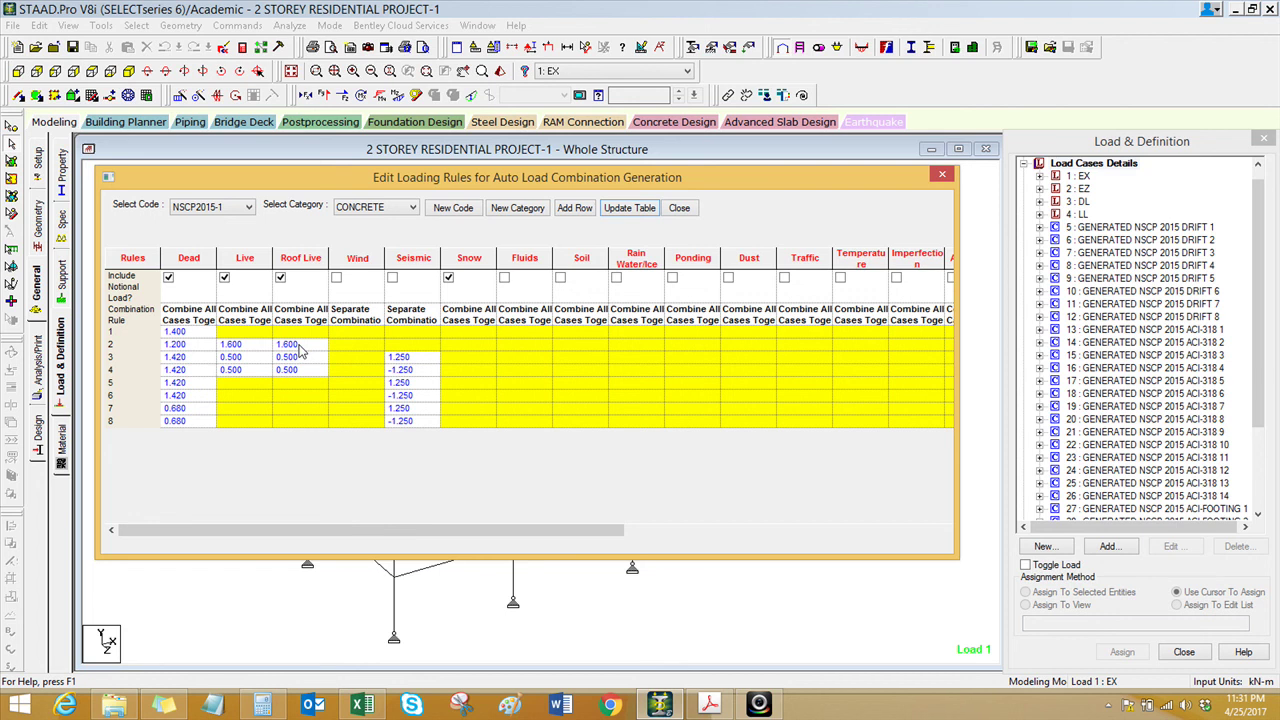
left_click(393, 208)
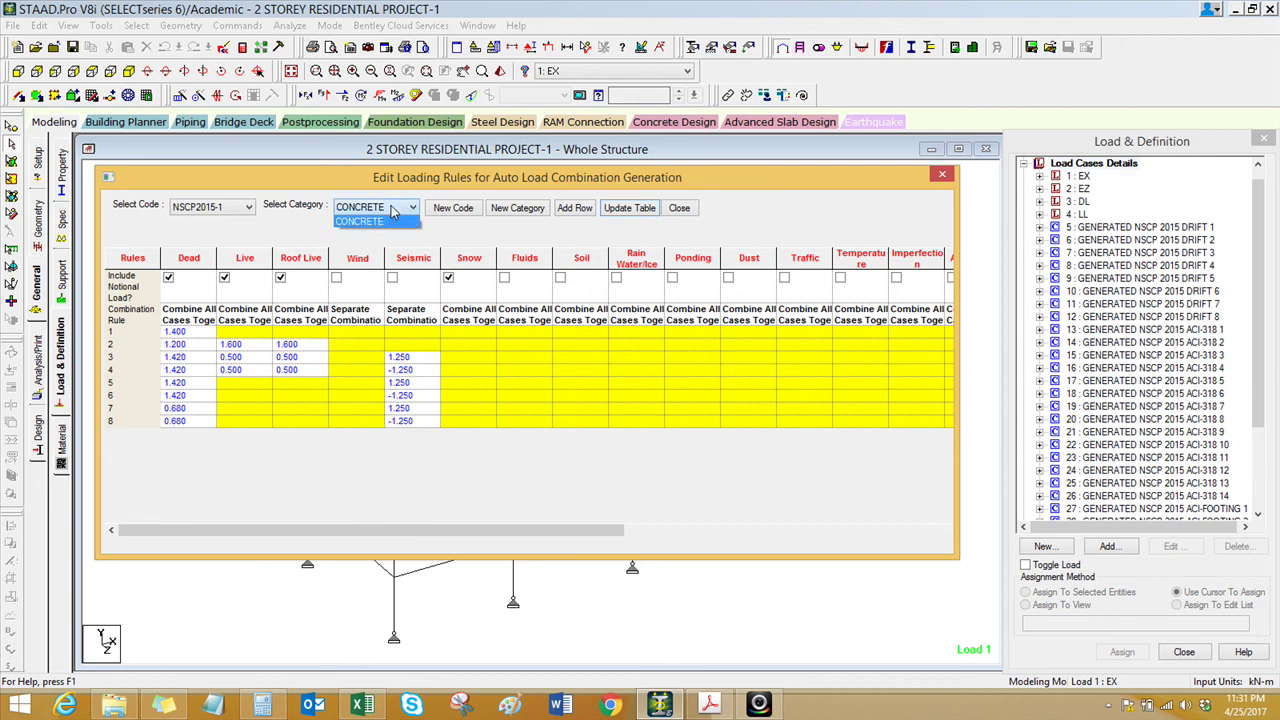
left_click(393, 208)
left_click(395, 210)
left_click(396, 220)
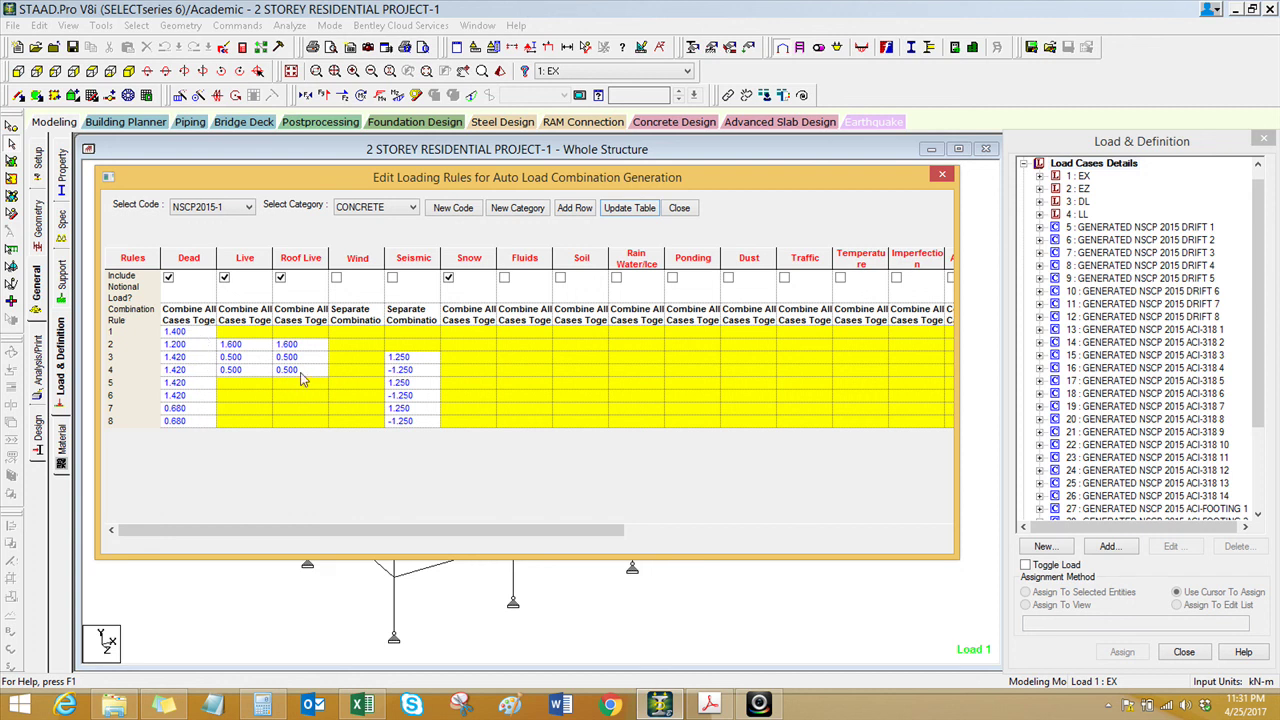
left_click(622, 212)
left_click(678, 209)
- Start adding a new load case under Load Cases Details and open its Auto Load Combination settings
left_click_drag(1264, 408, 1266, 470)
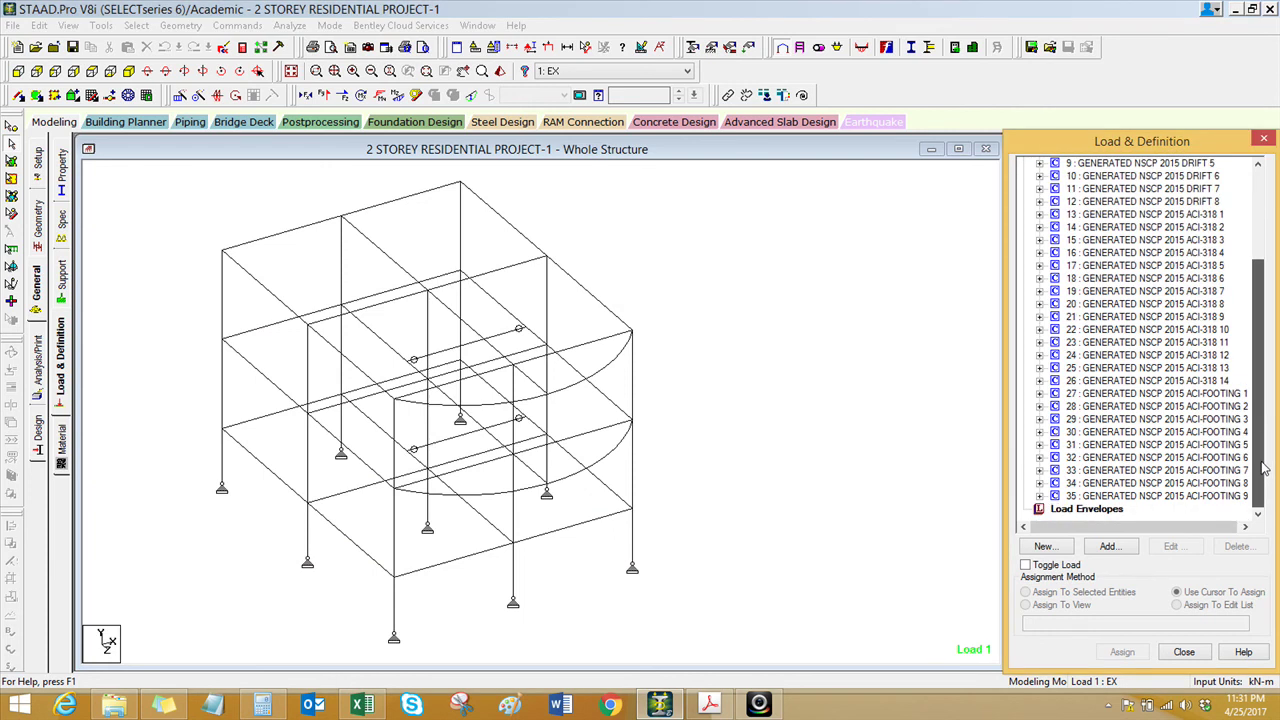
scroll(1264, 468, "up", 9)
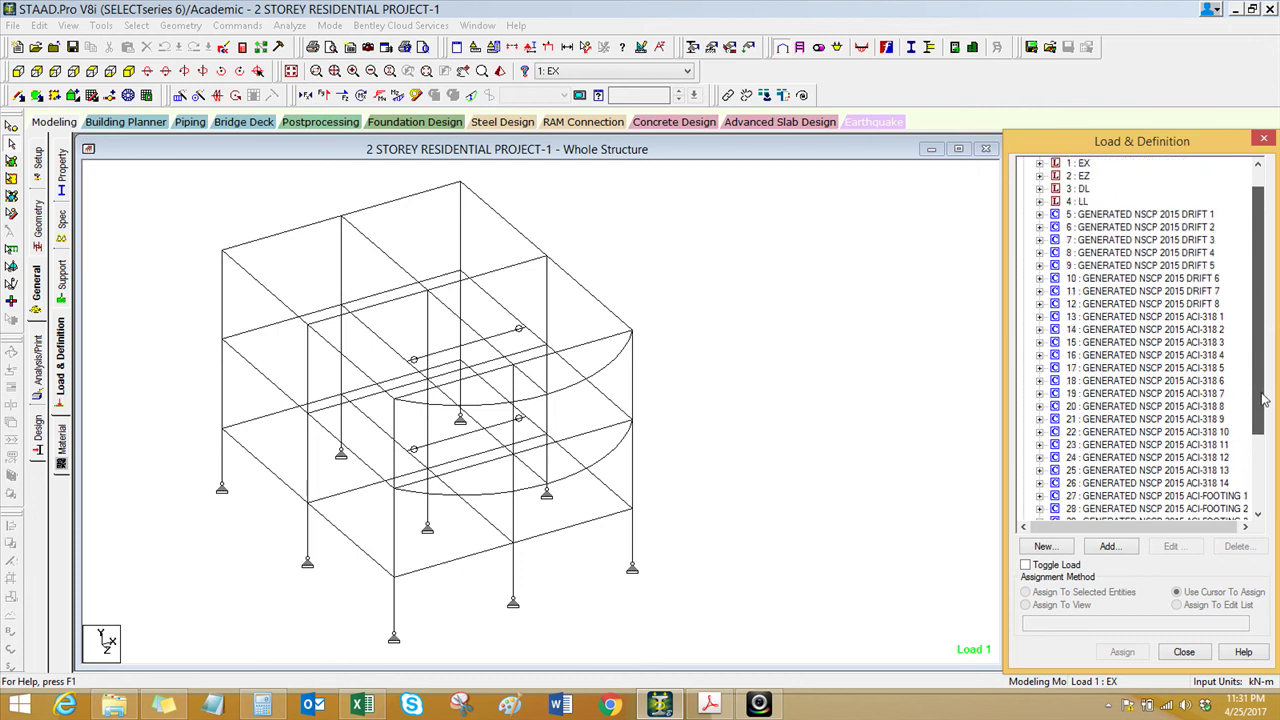
left_click(1072, 180)
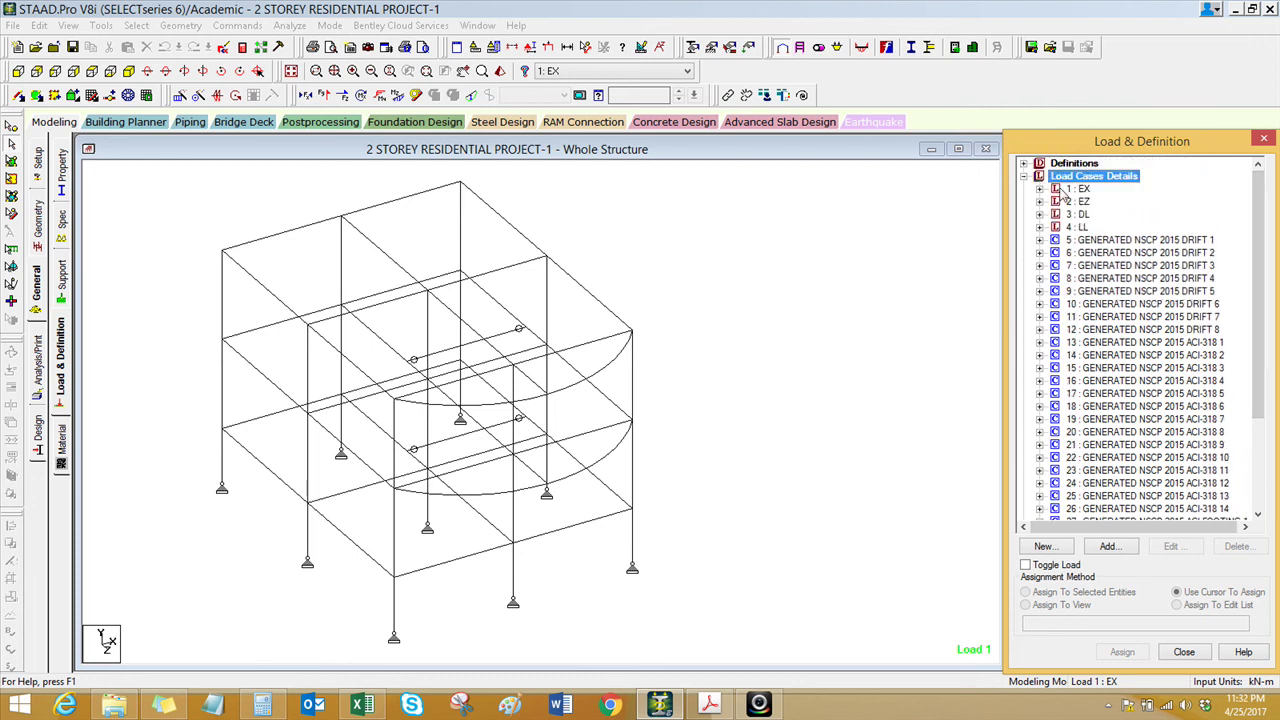
left_click(765, 704)
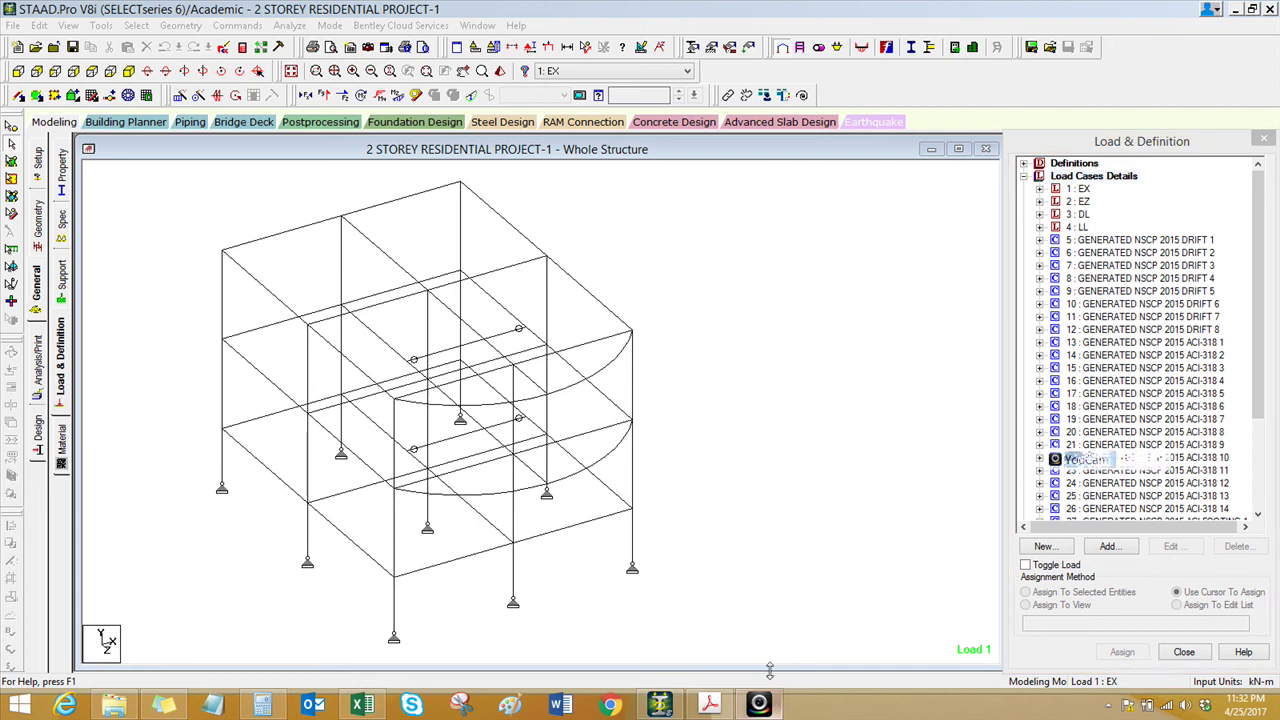
left_click(737, 563)
left_click(1108, 546)
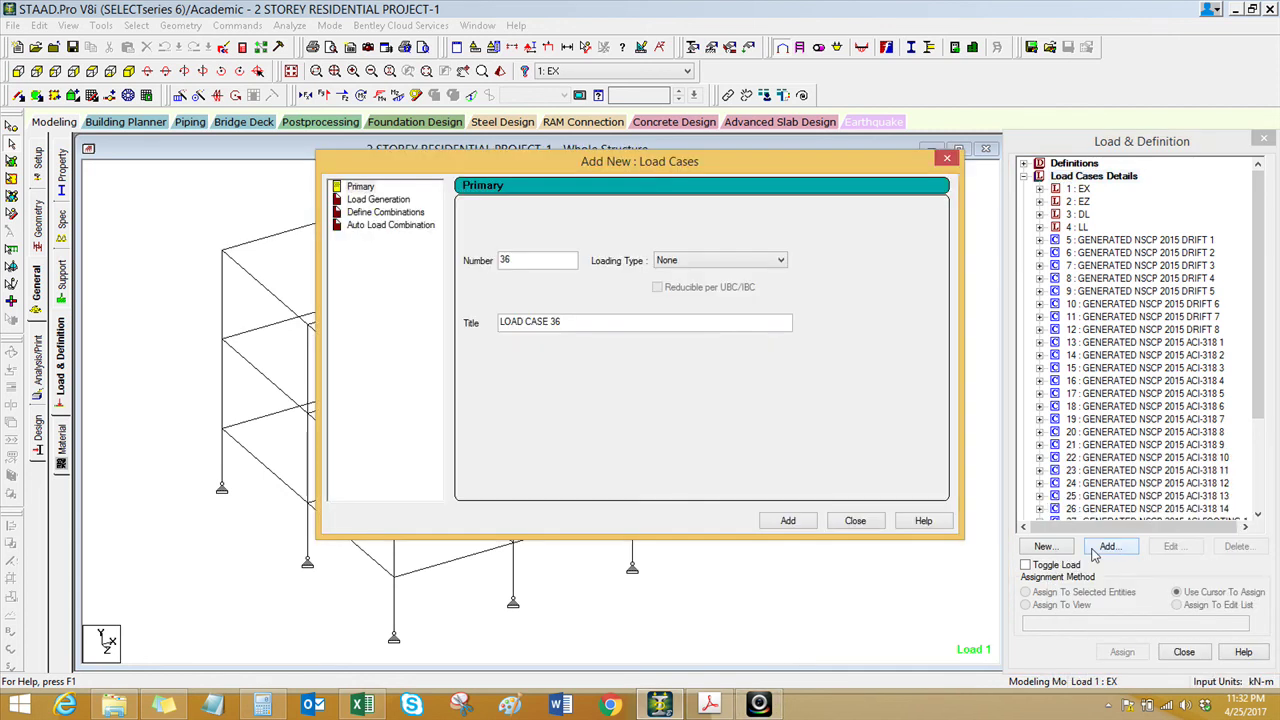
left_click_drag(455, 162, 296, 166)
left_click(231, 229)
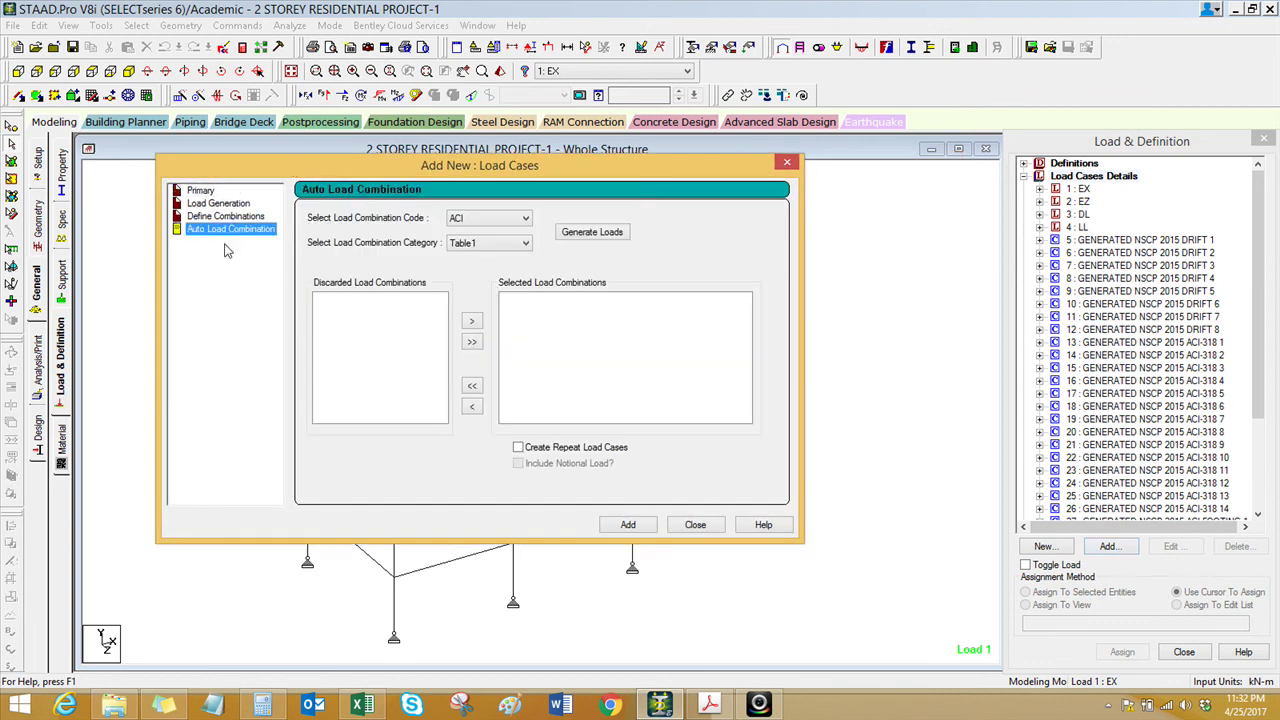
- Generate the load combinations using the NSCP2015-1 code and the CONCRETE category, and review the resulting list
left_click(498, 220)
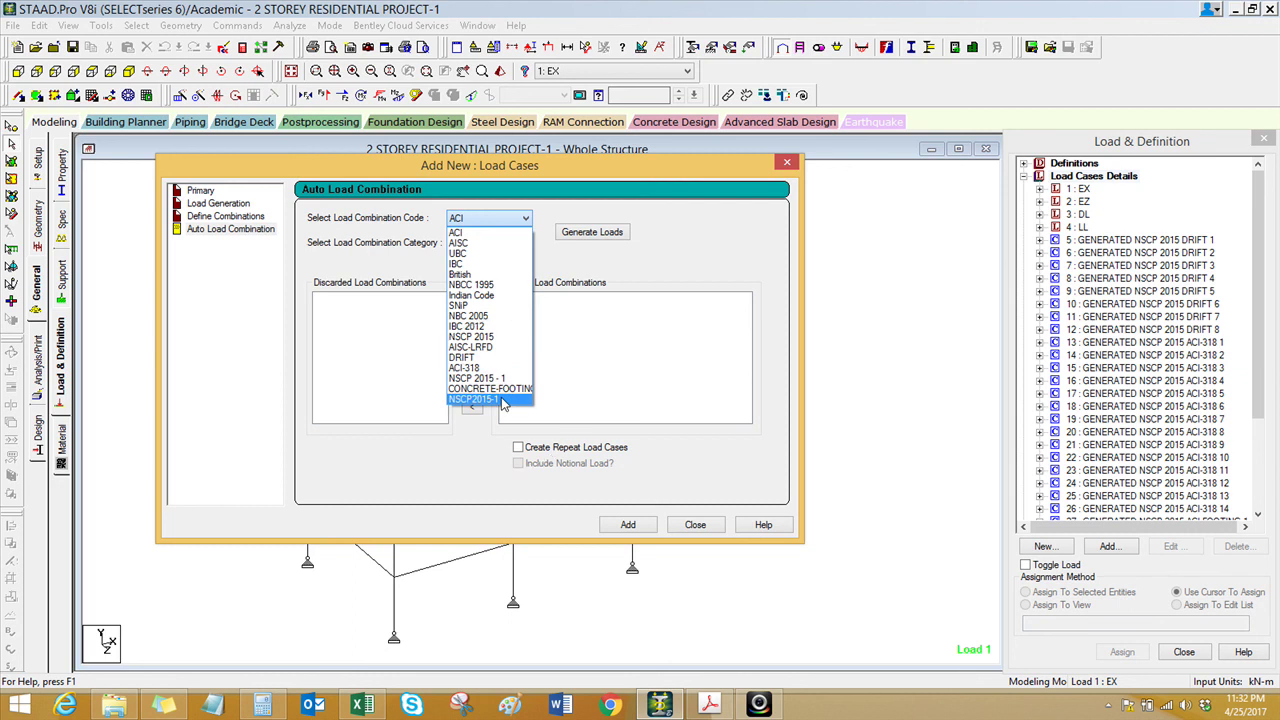
left_click(500, 399)
left_click(508, 244)
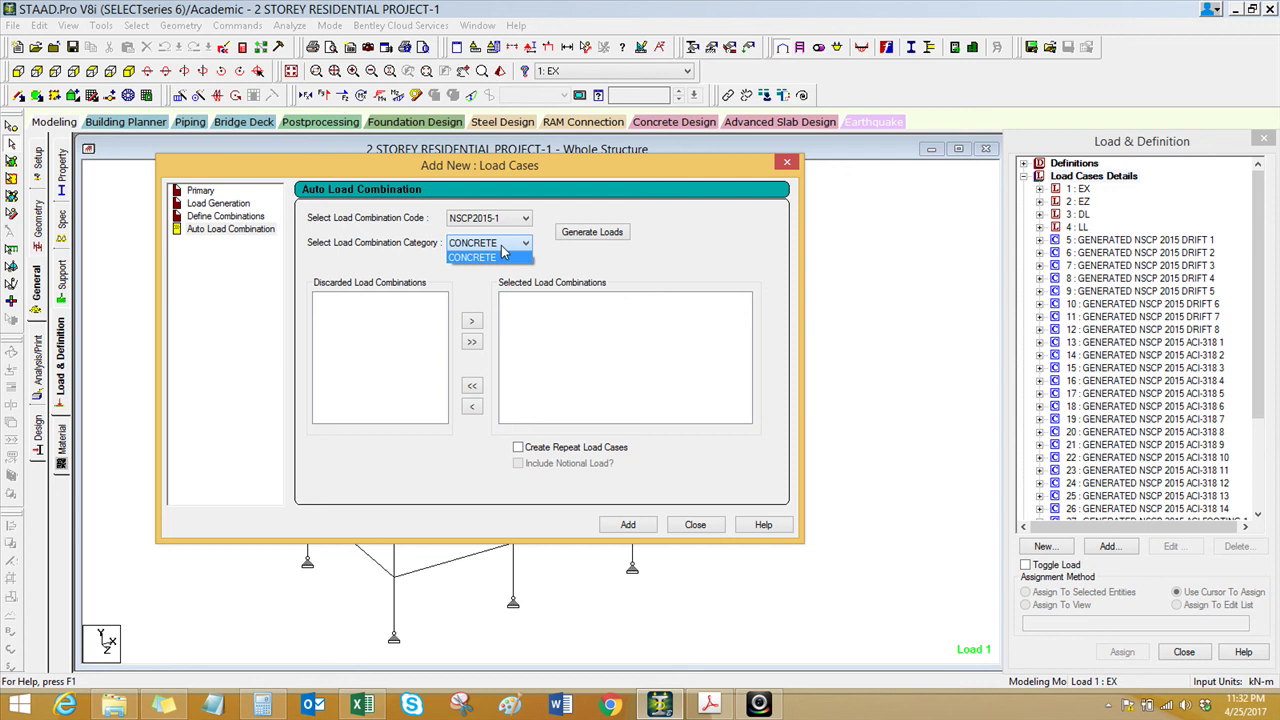
left_click(503, 256)
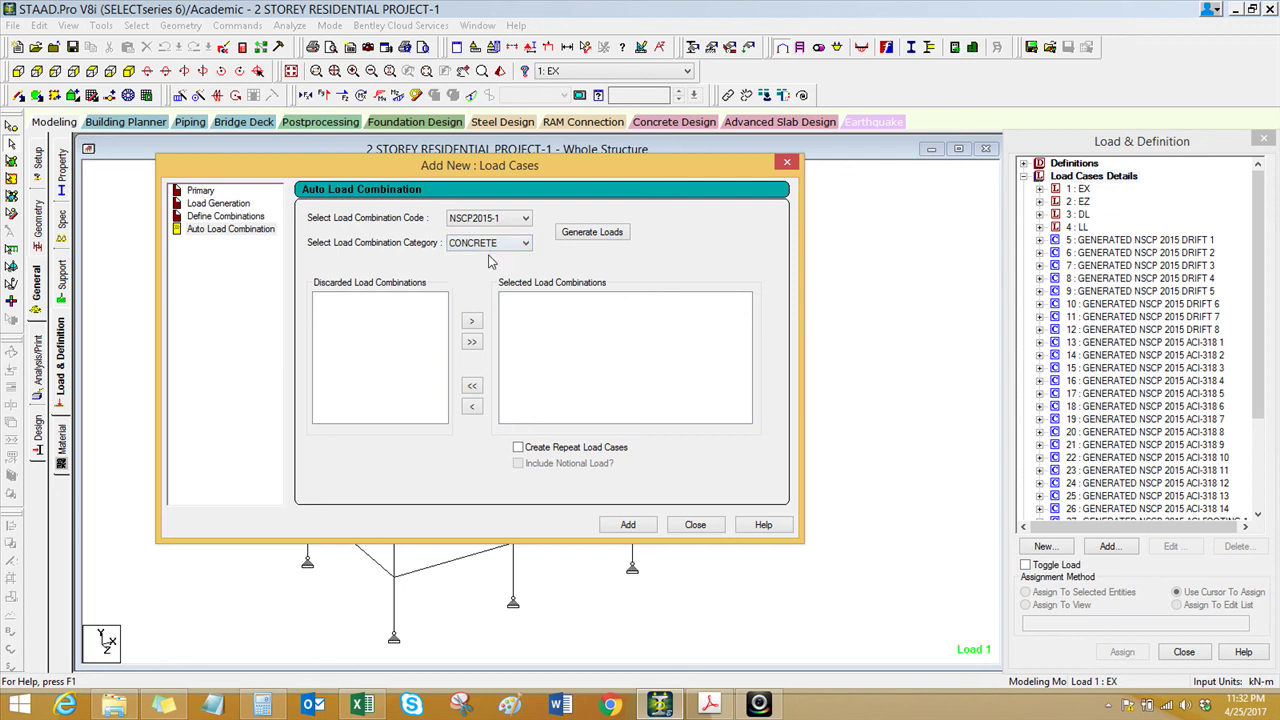
left_click(592, 232)
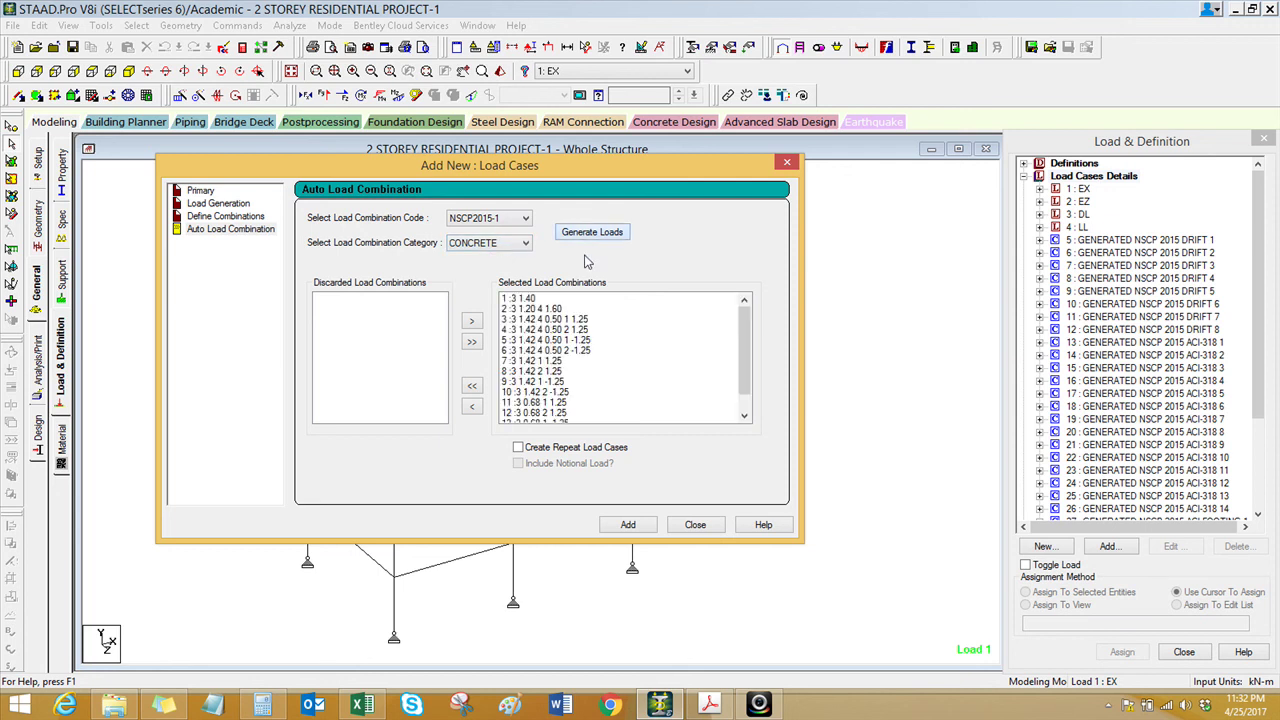
scroll(740, 360, "down", 1)
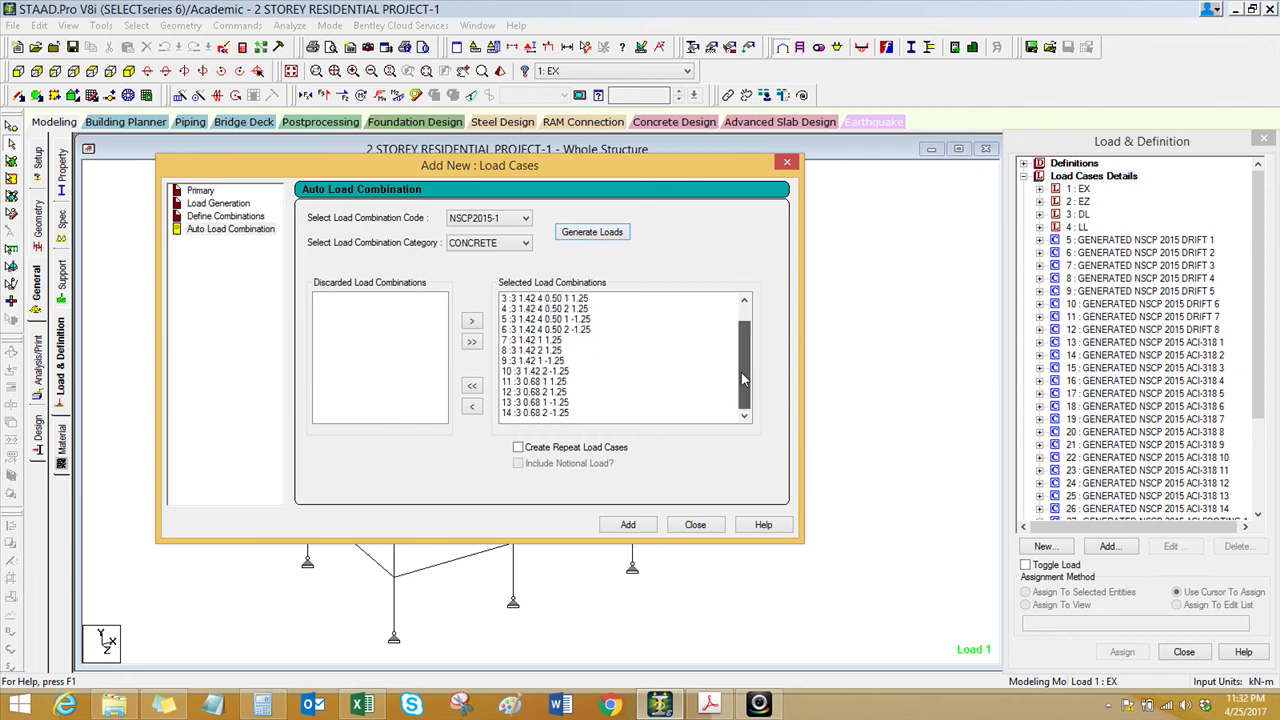
- Switch to the Excel workbook and compare the generated combinations with the list on the 8) Combo sheet
left_click(362, 705)
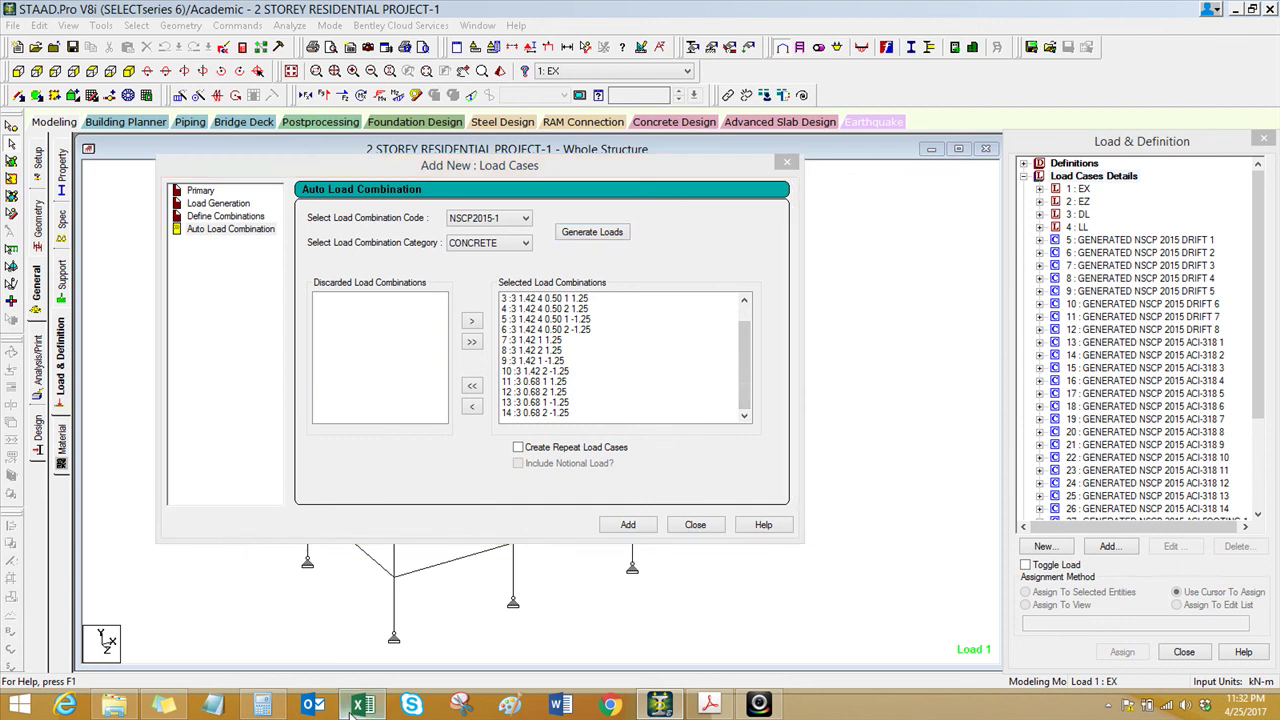
left_click(399, 327)
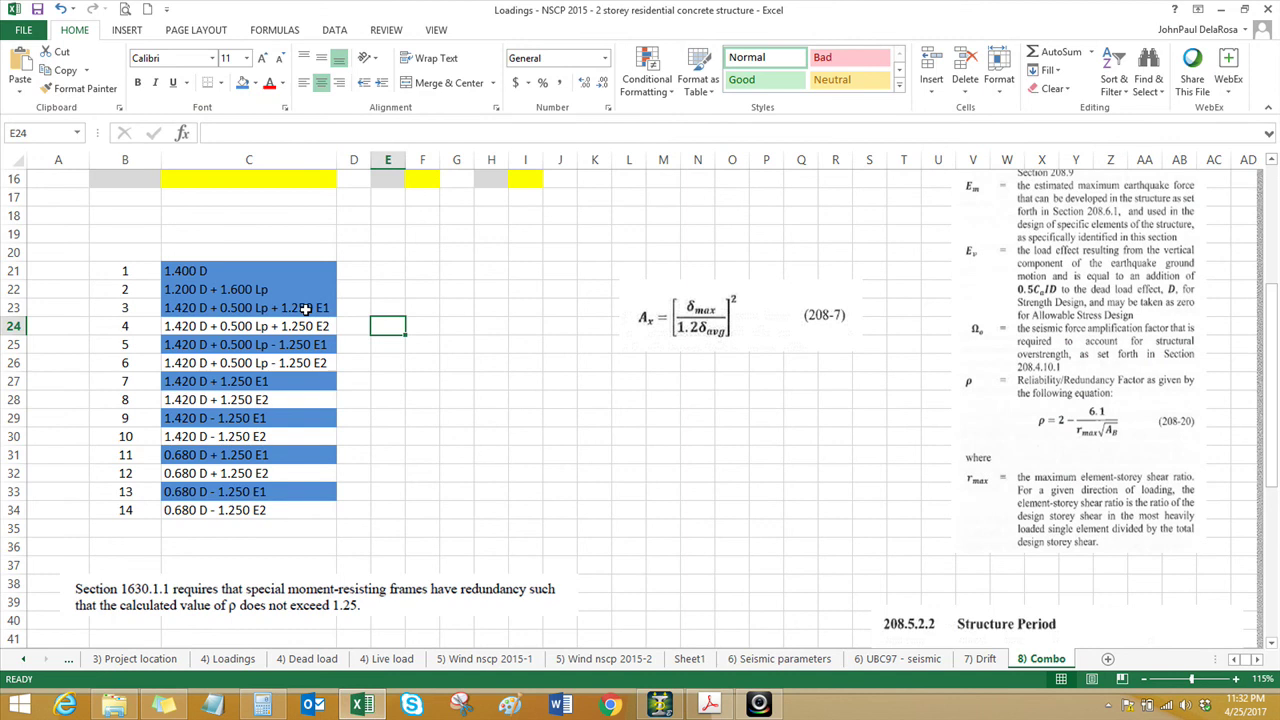
left_click(305, 309)
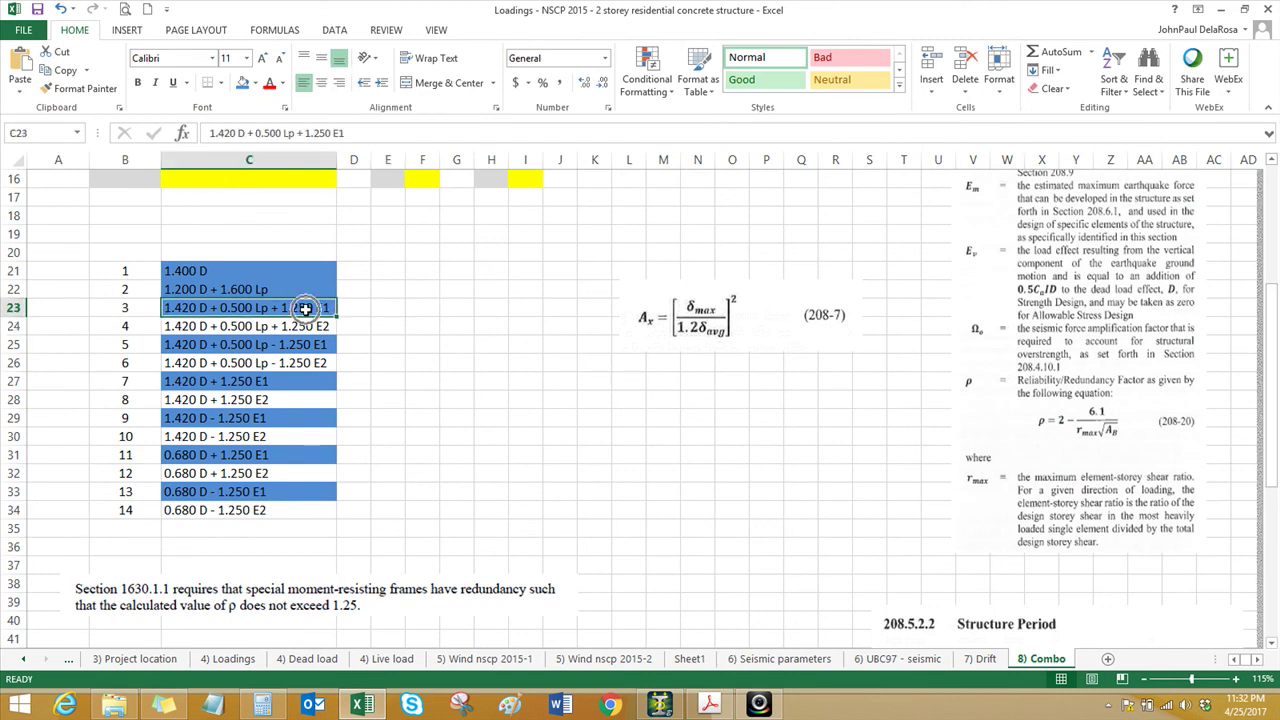
left_click(349, 311)
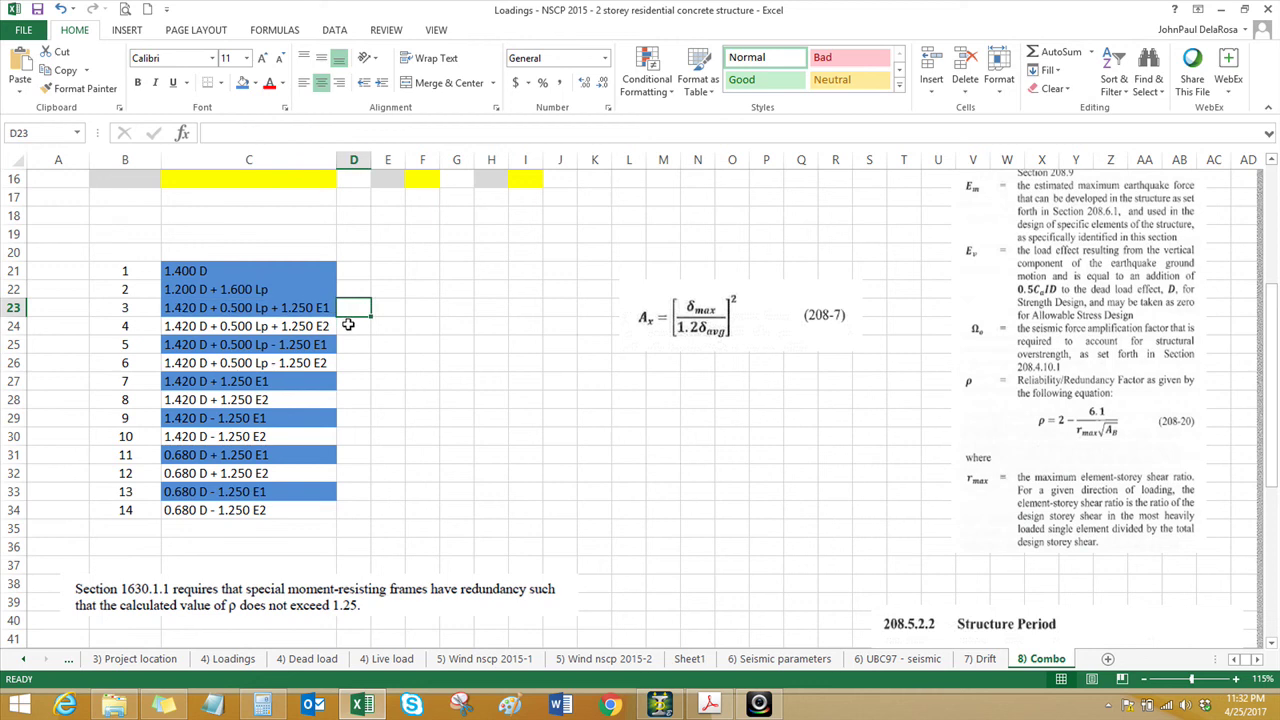
- Return to STAAD.Pro, add the generated NSCP2015-1 CONCRETE combinations to the load cases, and close the dialog
left_click(659, 704)
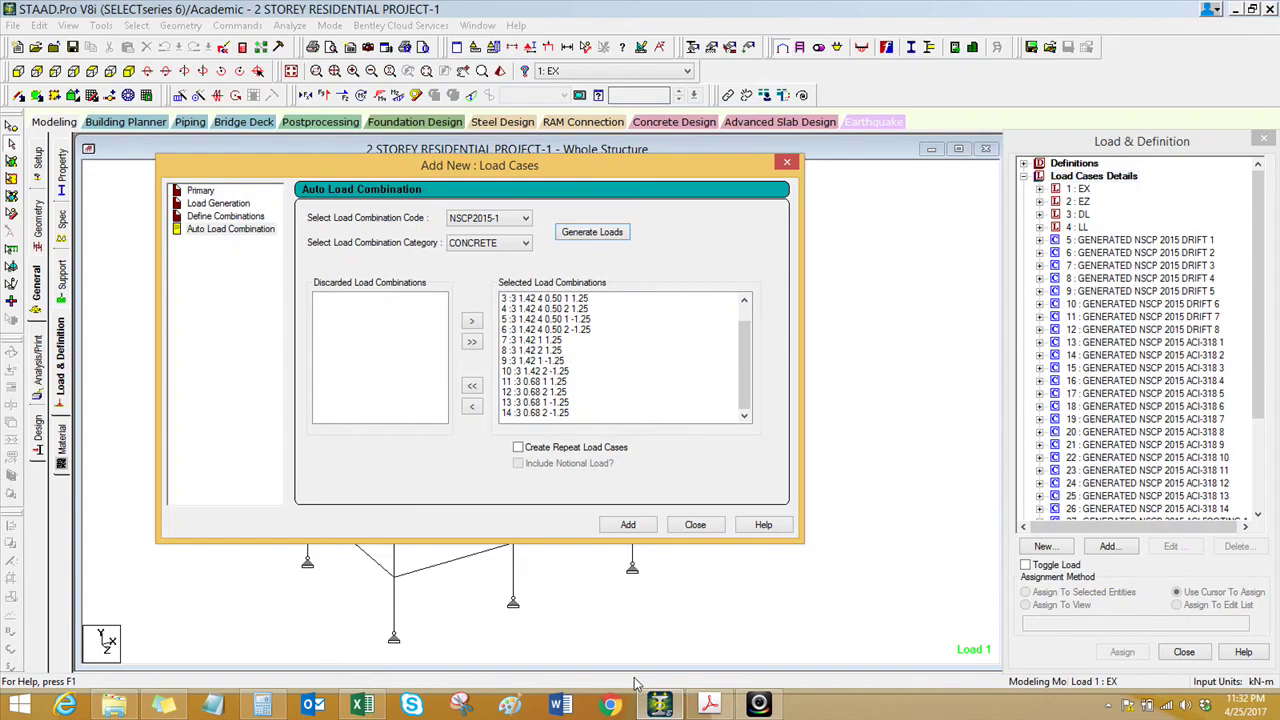
left_click(628, 526)
left_click(538, 397)
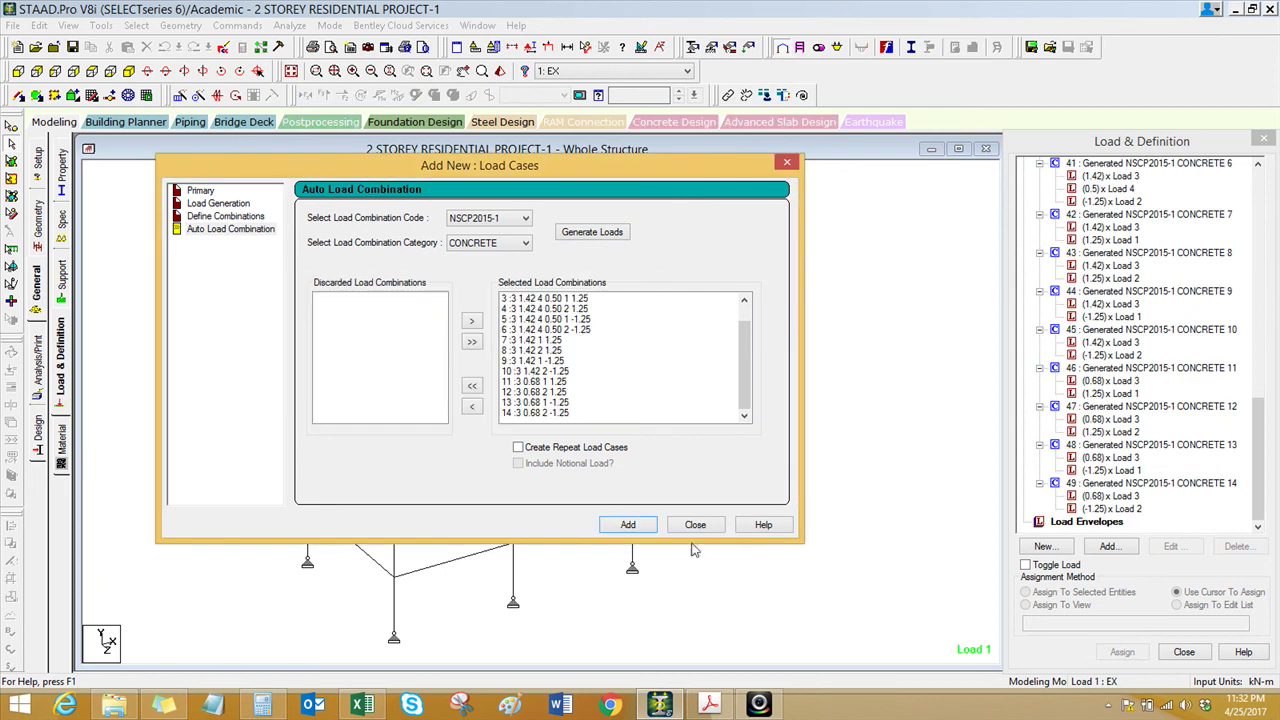
left_click(695, 526)
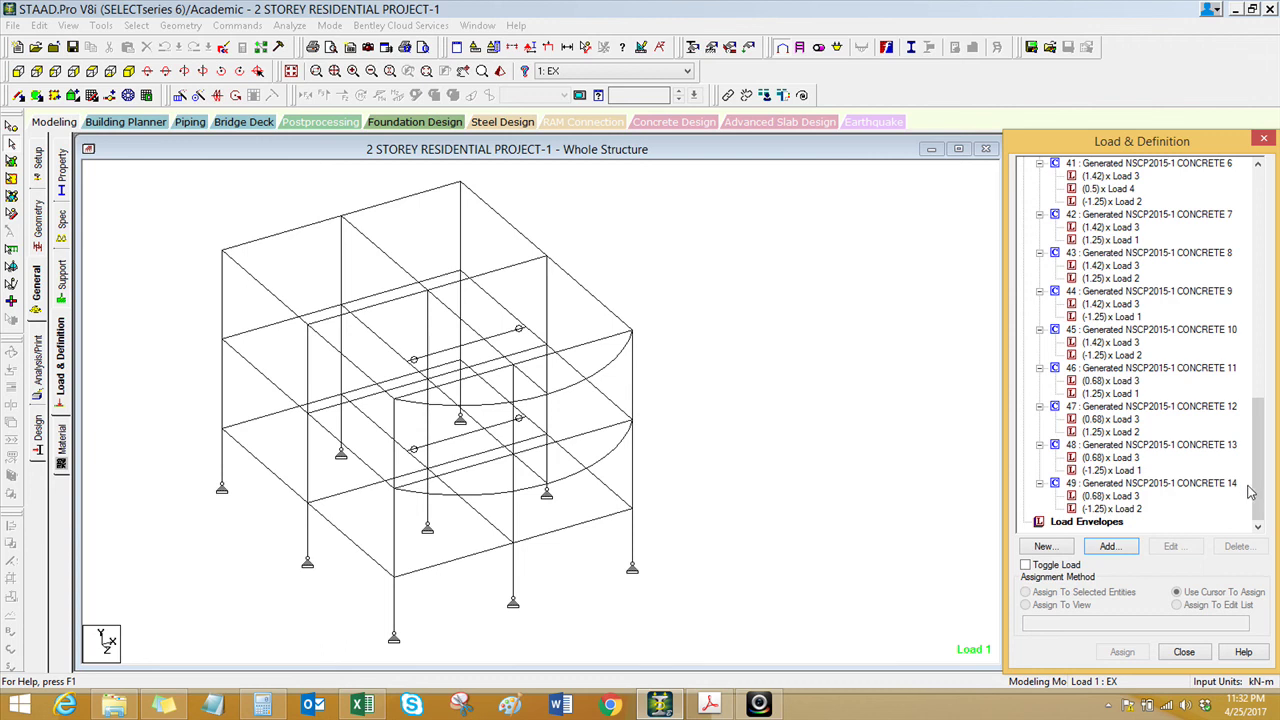
mouse_move(1258, 490)
left_mouse_down()
mouse_move(1272, 407)
mouse_move(1262, 490)
left_mouse_up()
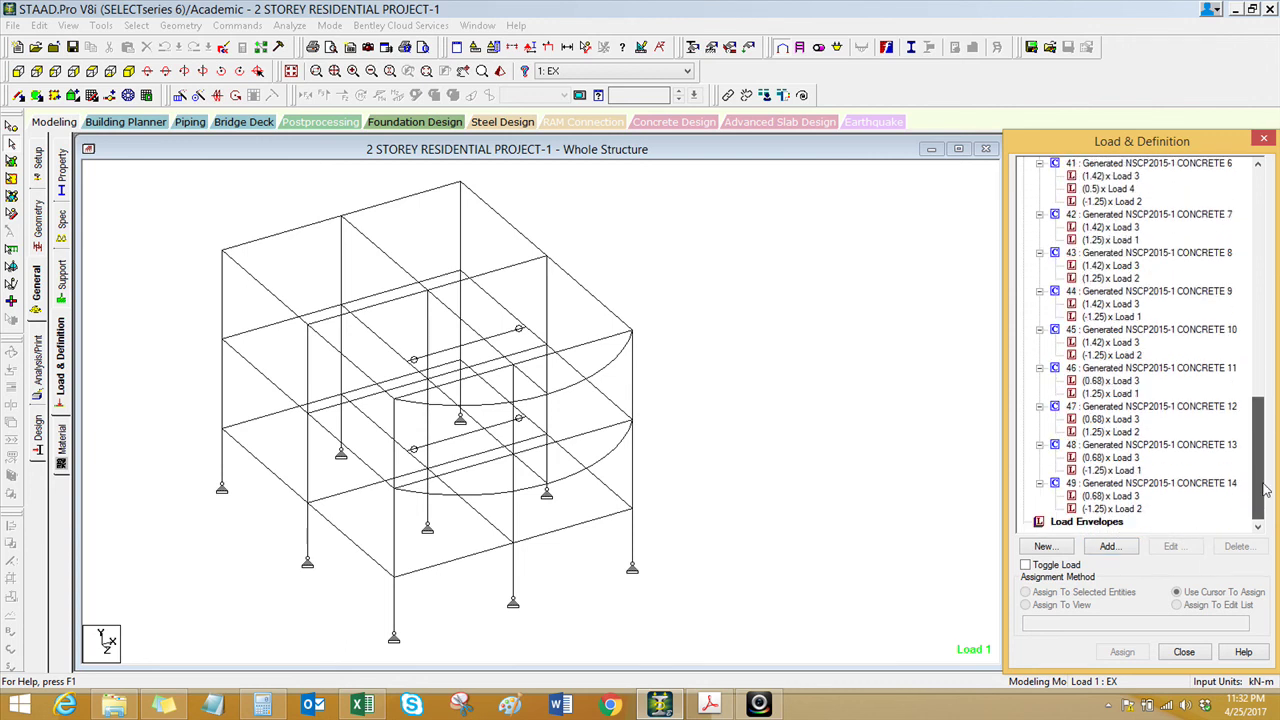
left_click(780, 705)
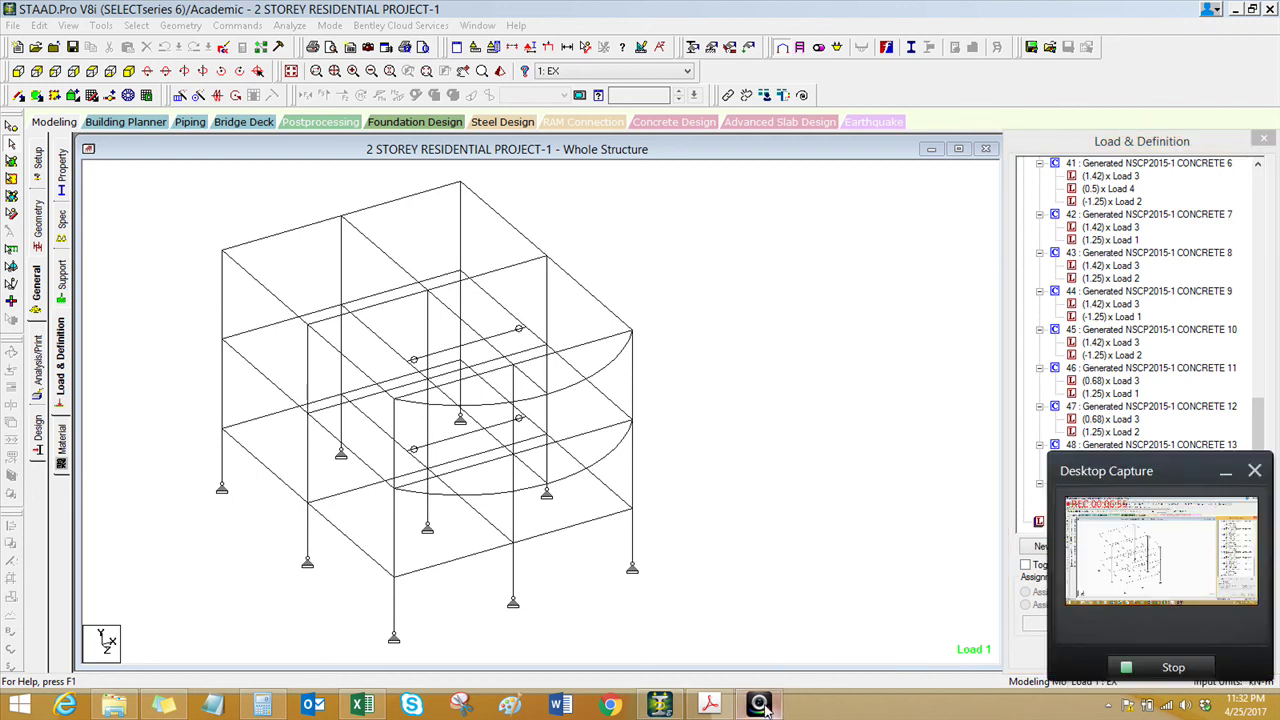